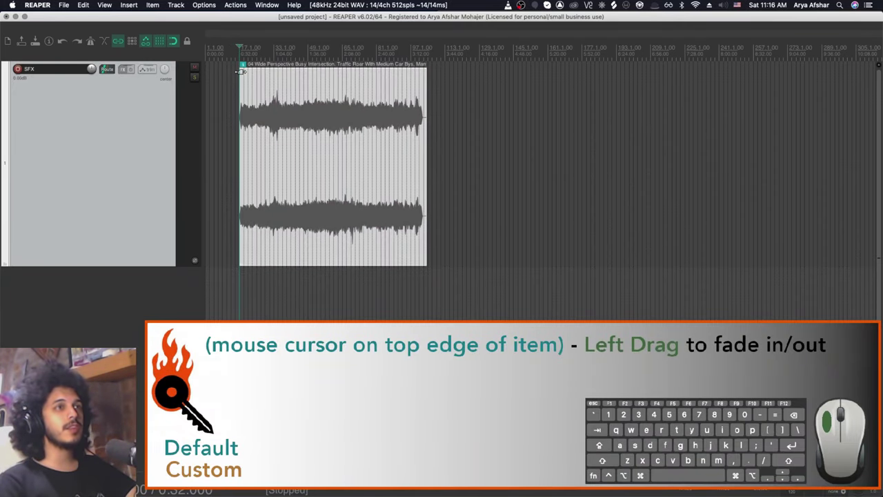
- Add a fade-in and a fade-out to the traffic item, then undo both fades
drag(241, 70, 257, 70)
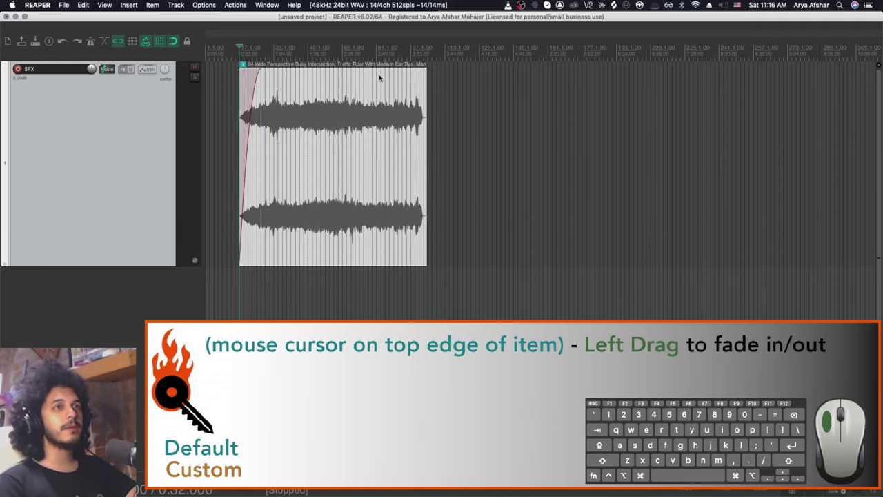
drag(421, 73, 399, 73)
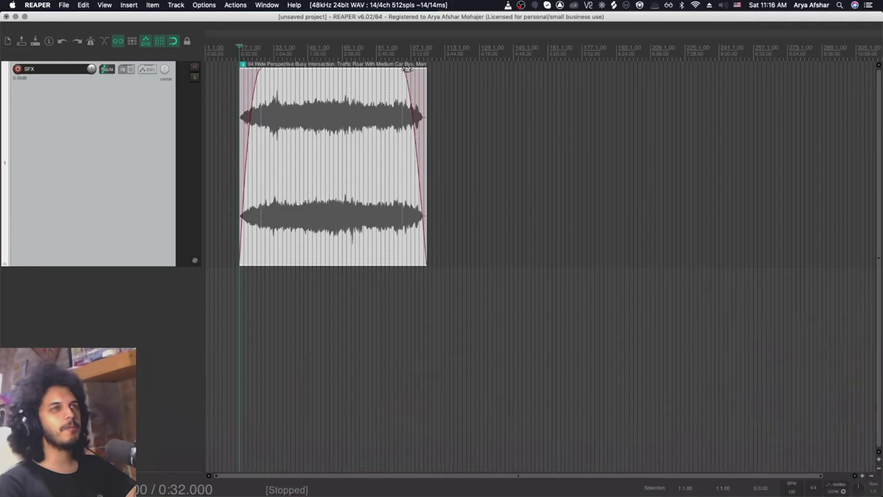
key(super+z)
key(super+z)
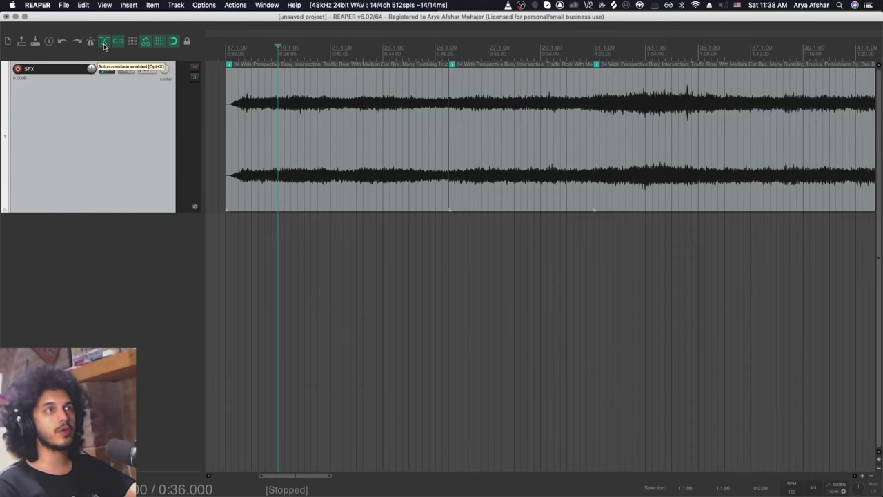
- Toggle auto-crossfade off and back on, overlap the middle item onto the first, then undo
key(alt+x)
key(alt+x)
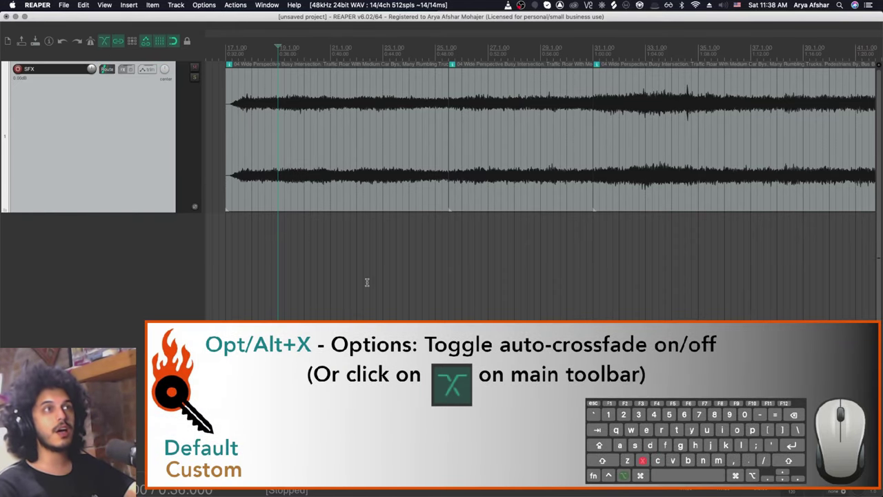
key(alt+x)
key(alt+x)
click(509, 140)
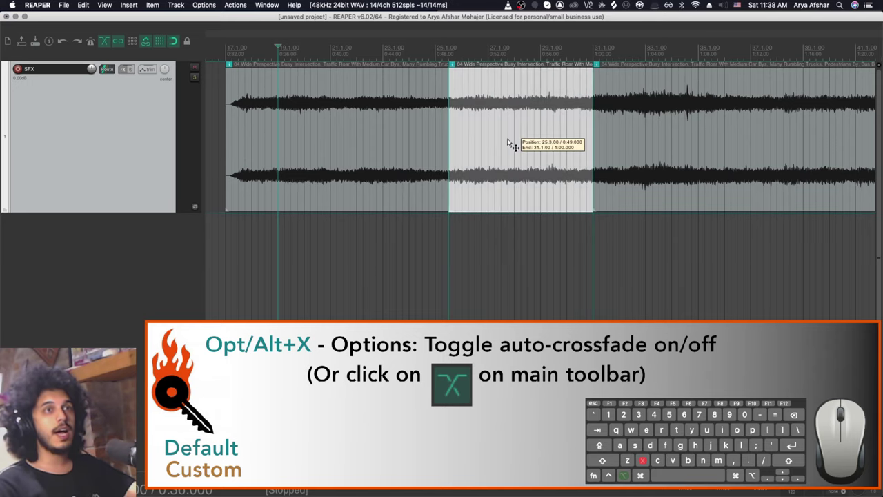
drag(507, 141, 481, 143)
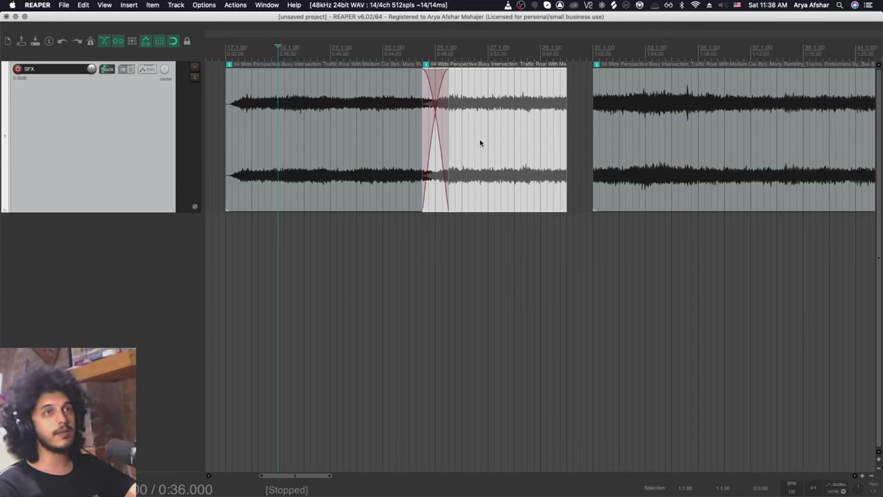
key(ctrl+z)
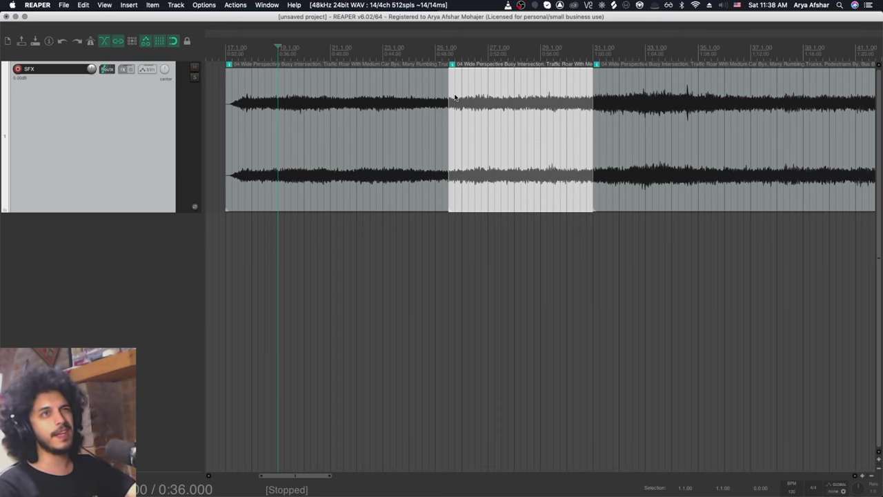
- Crossfade the joins between traffic items 1–2 and 2–3 over selected time spans
click(434, 85)
key(x)
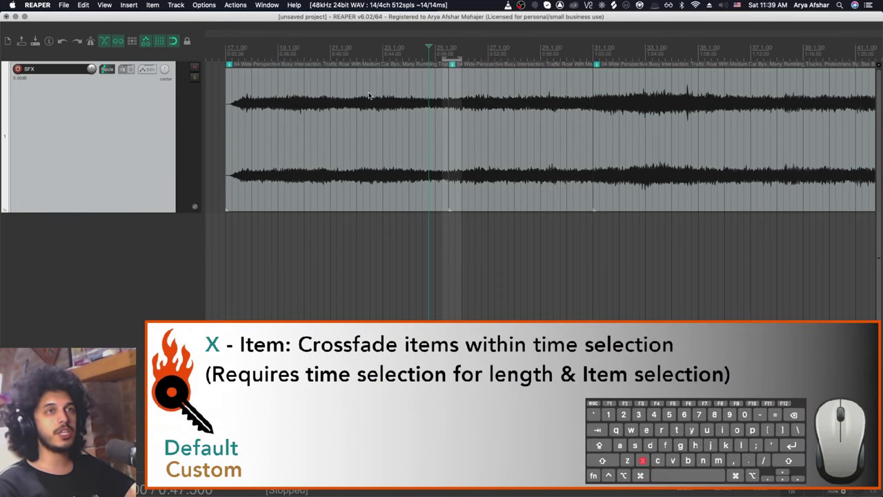
drag(369, 96, 542, 185)
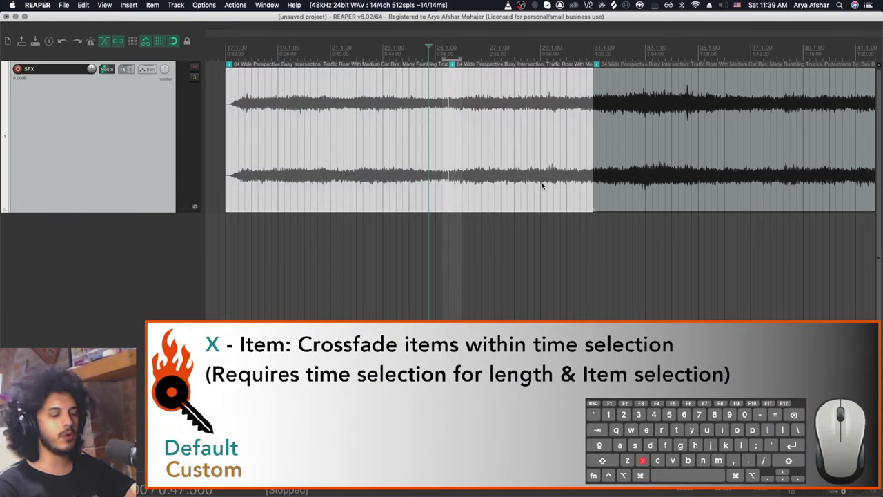
key(x)
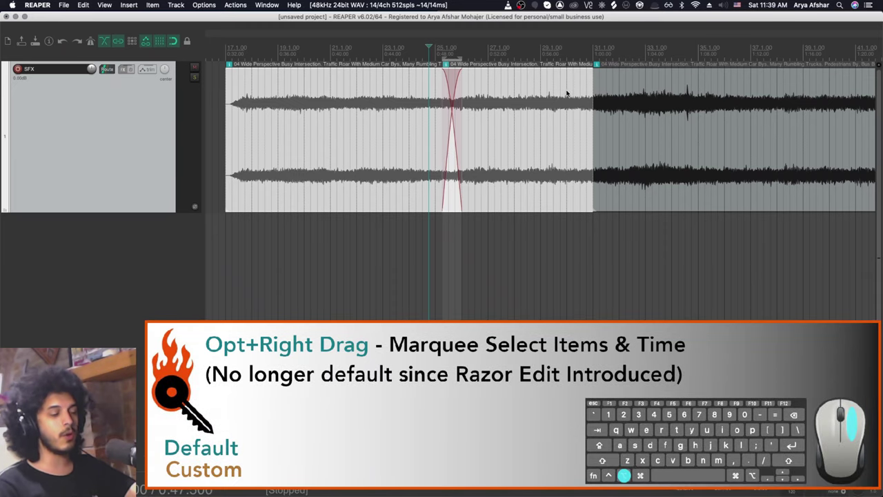
drag(567, 81, 618, 134)
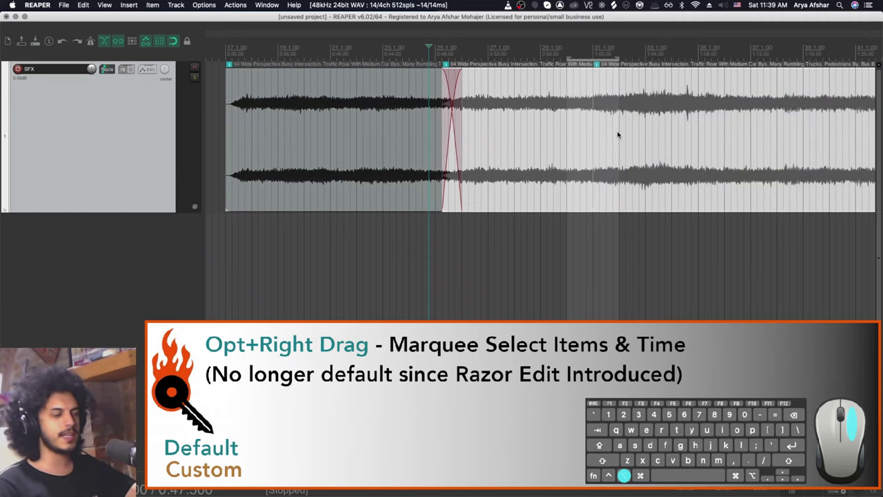
key(x)
- Crossfade the next two traffic joins further along the track
scroll(511, 187, right, 5)
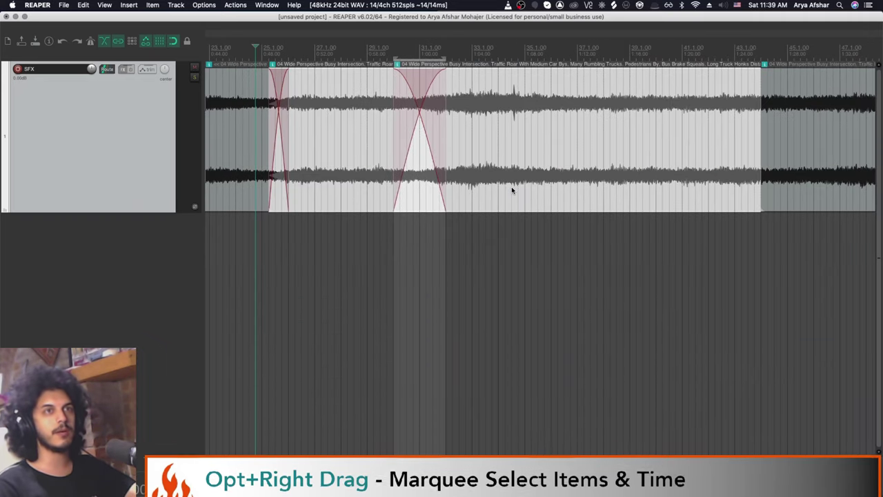
scroll(663, 97, down, 3)
drag(659, 90, 701, 123)
key(x)
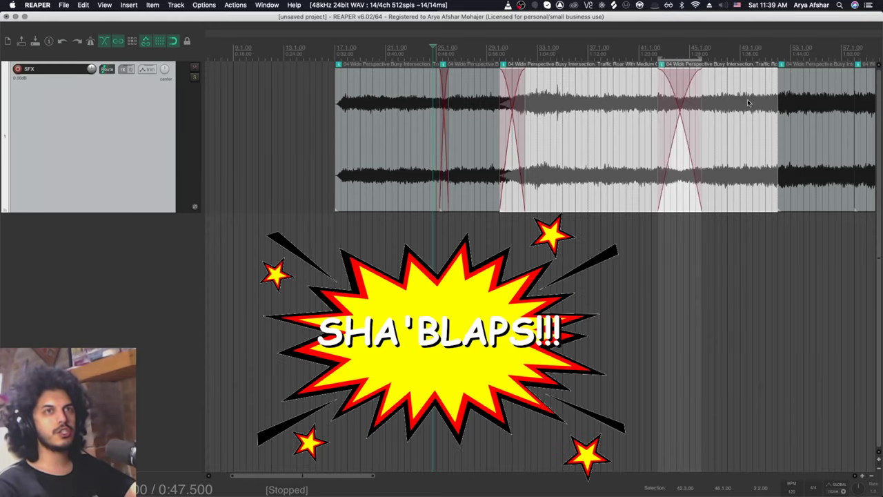
drag(749, 85, 806, 124)
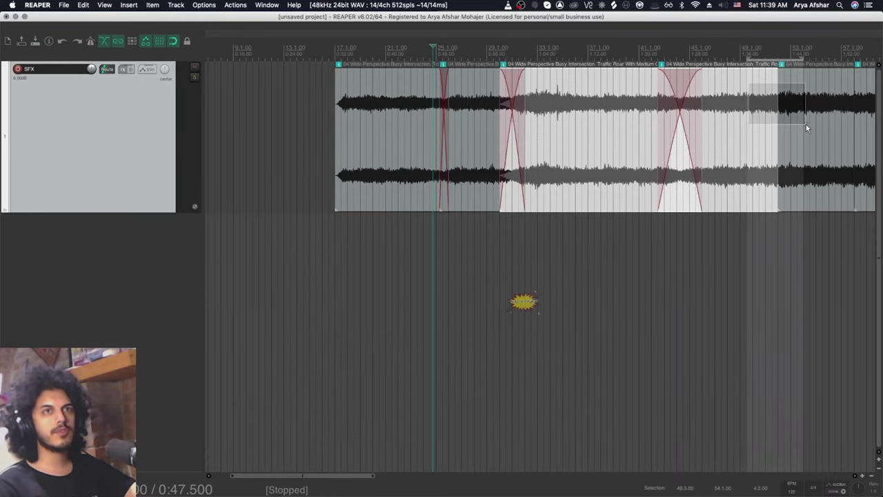
key(x)
- Crossfade another join, then reselect item-and-time spans across the following joins
scroll(759, 138, right, 10)
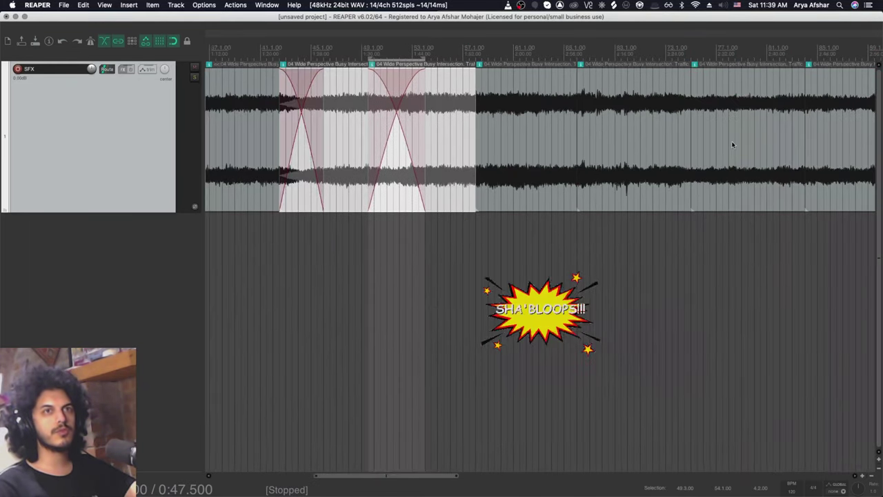
drag(557, 90, 627, 138)
key(x)
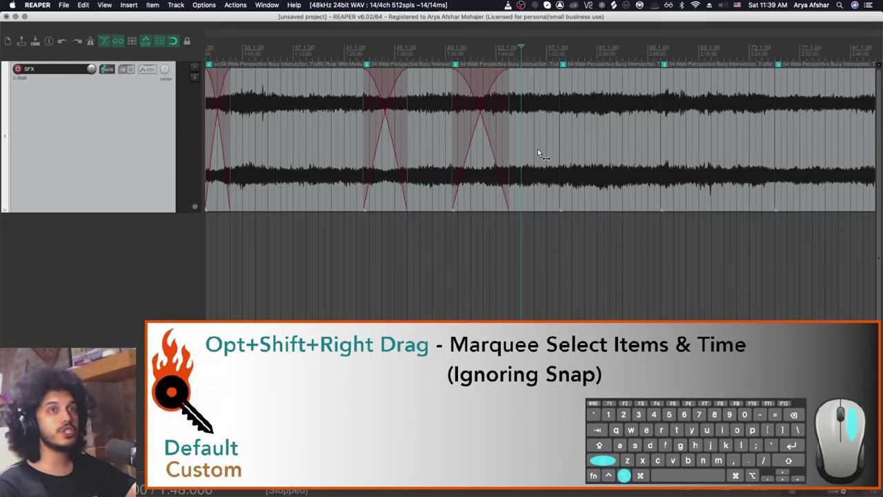
drag(538, 80, 589, 150)
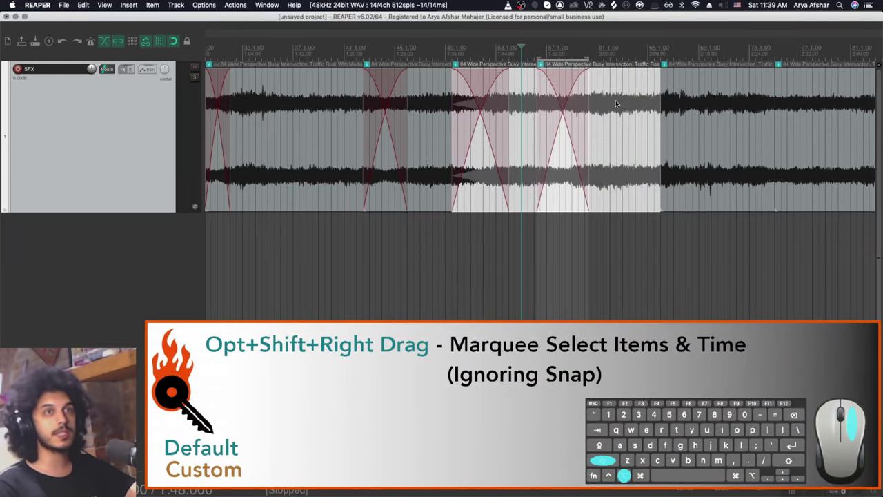
drag(615, 100, 696, 160)
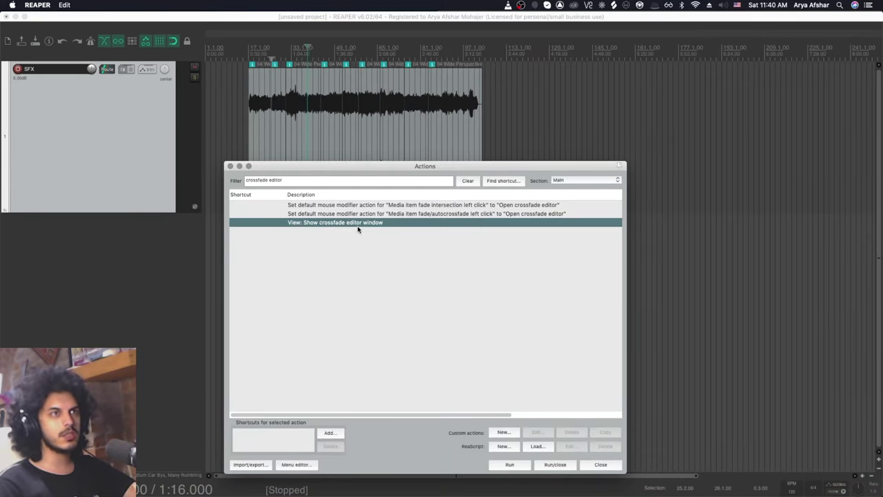
- Show the crossfade editor with all eight items' crossfades loaded, leaving it on Equal power
click(505, 464)
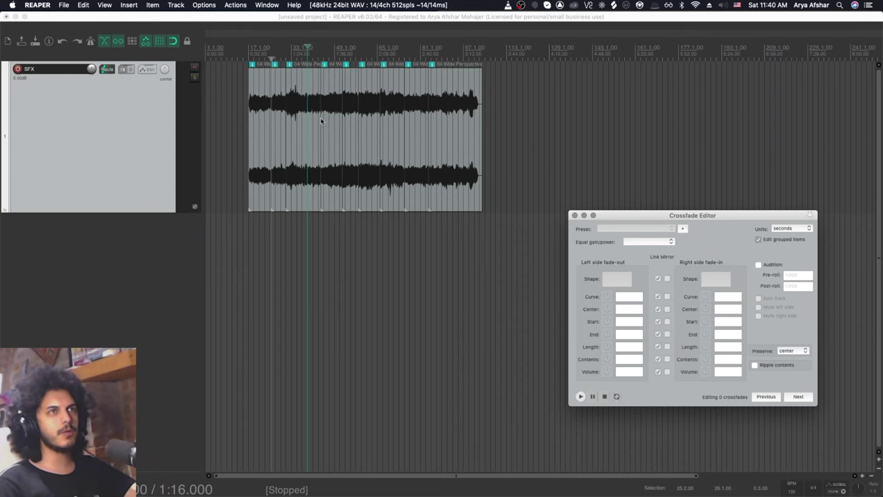
click(280, 115)
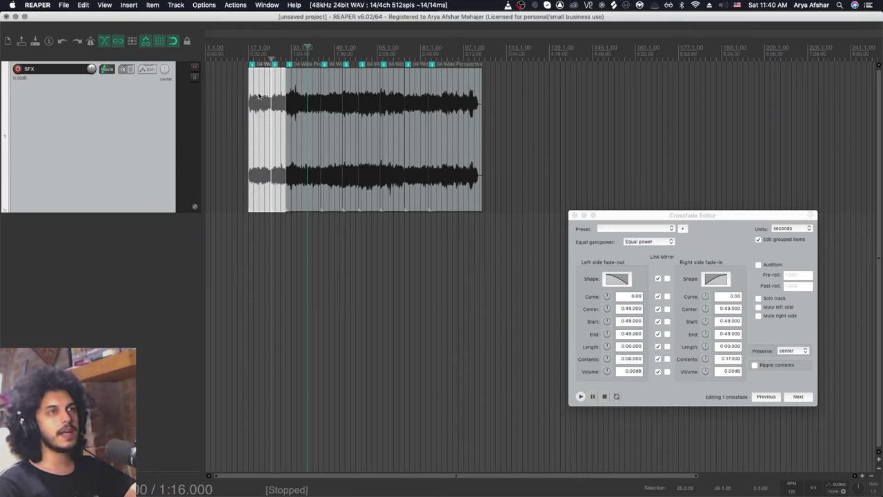
drag(237, 79, 495, 132)
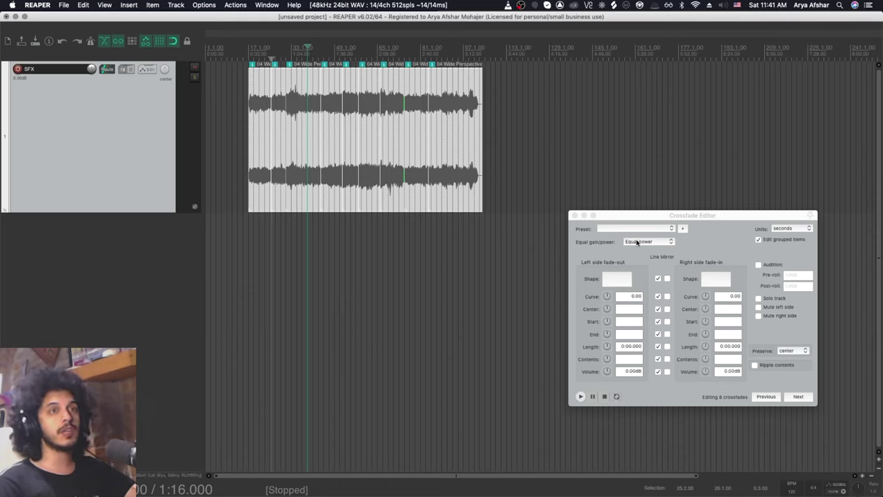
click(637, 242)
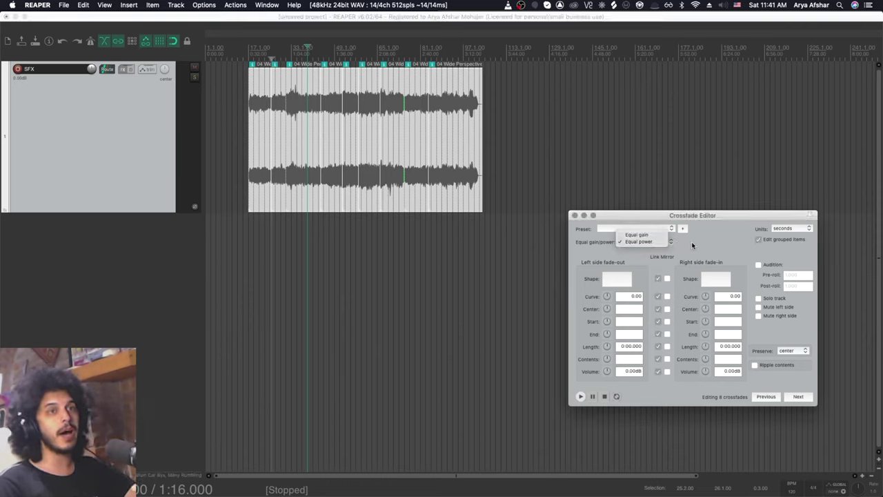
click(691, 245)
- Set a short crossfade length and unlink the curves: fade-out about 0.28, fade-in 0.14
drag(608, 346, 604, 292)
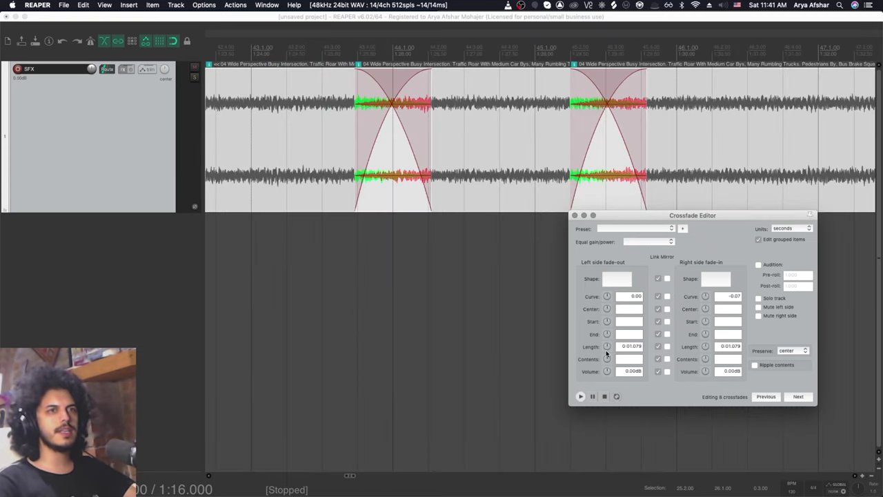
drag(607, 350, 608, 350)
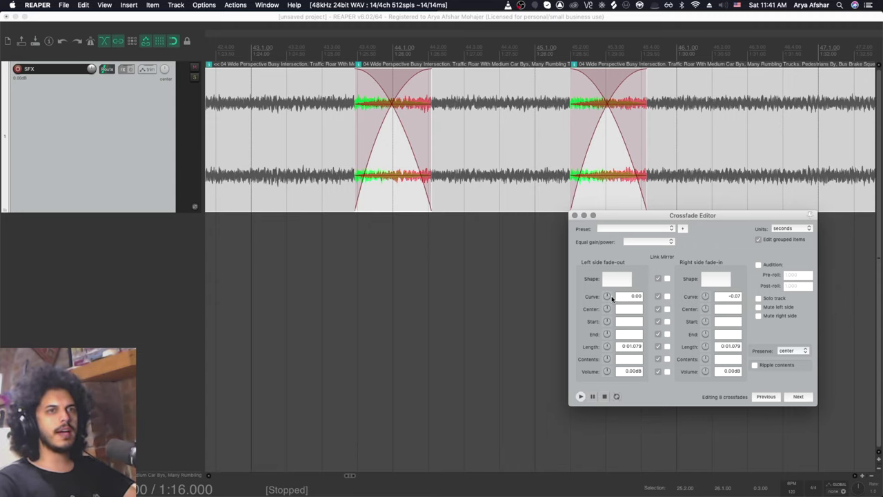
drag(611, 299, 612, 298)
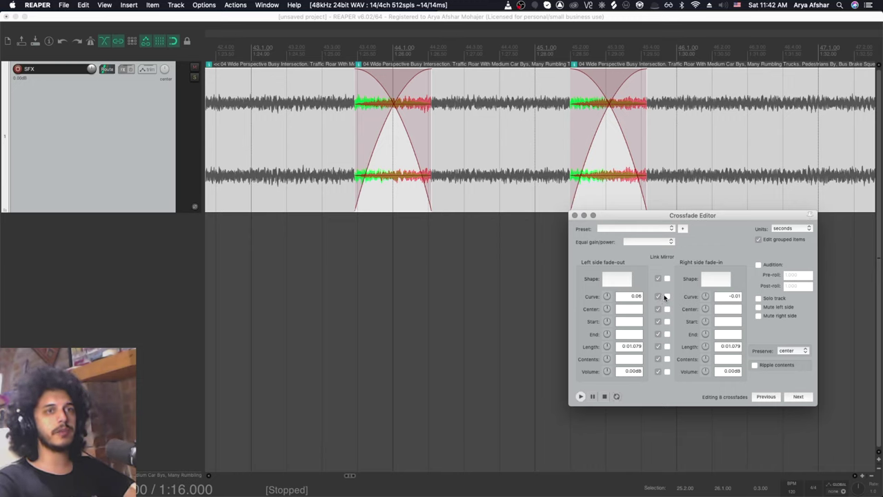
click(659, 297)
mouse_move(608, 296)
mouse_down()
mouse_move(608, 285)
mouse_move(608, 297)
mouse_up()
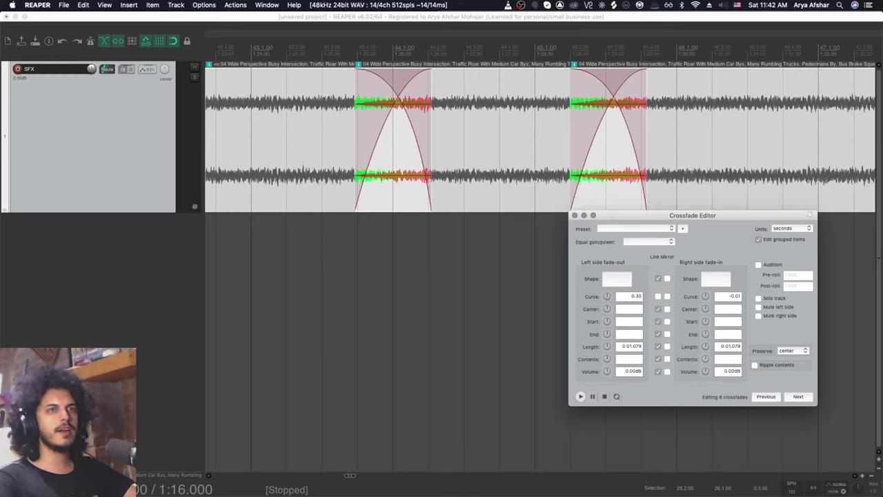
drag(705, 296, 705, 289)
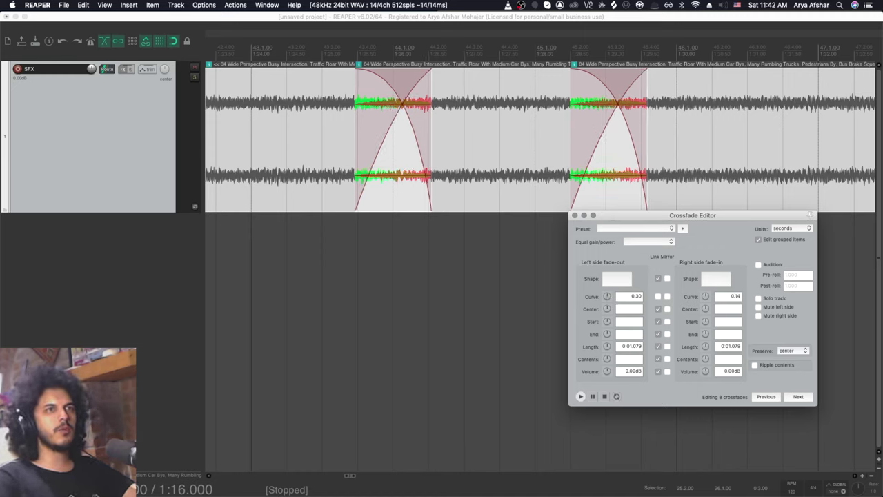
- Shift the crossfades earlier, shorten them, boost items to +3.40dB, and apply the Default crossfade preset
drag(647, 138, 640, 138)
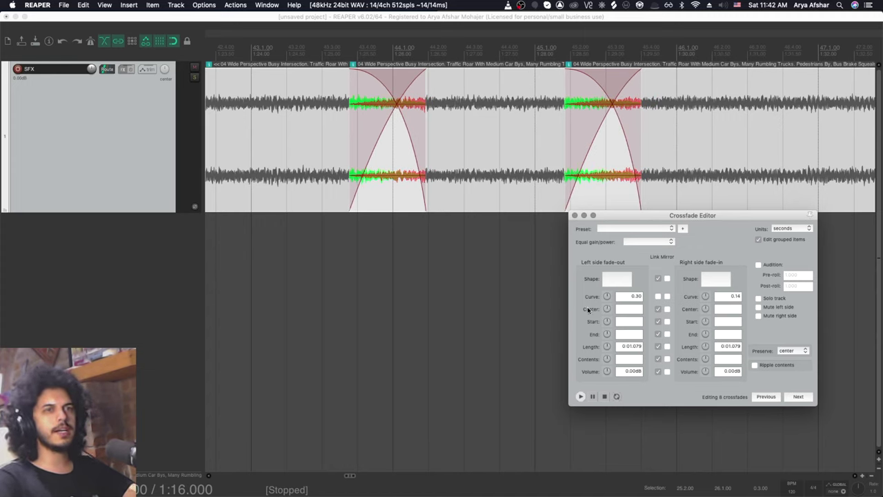
drag(606, 320, 606, 339)
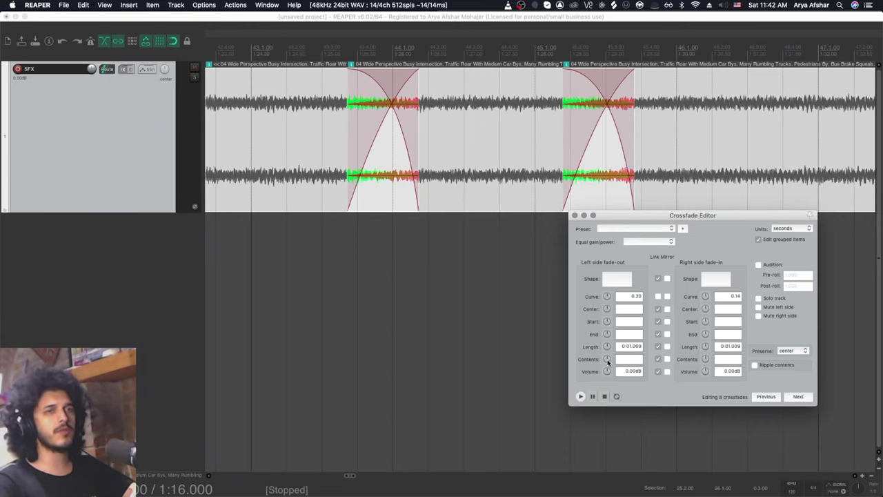
drag(607, 373, 607, 358)
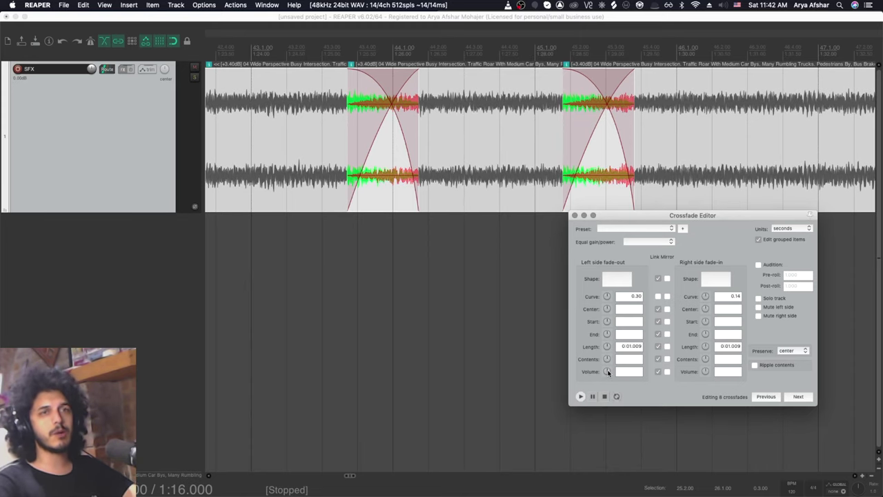
click(634, 228)
click(635, 228)
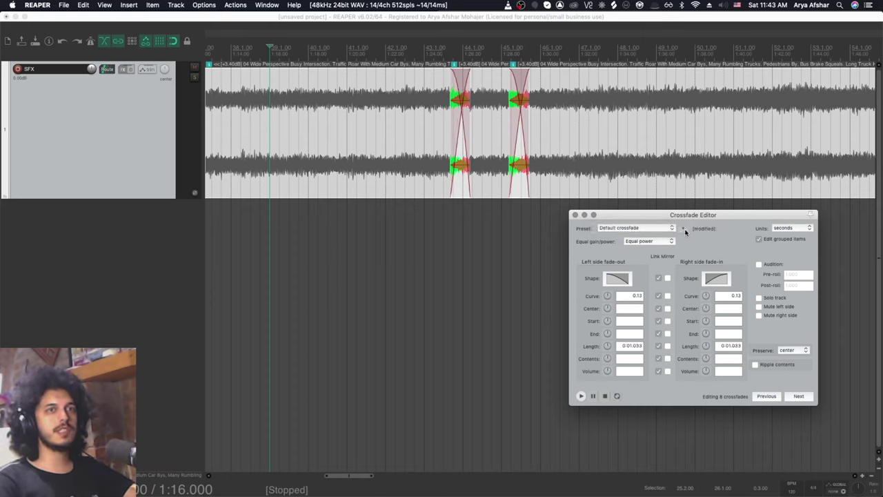
- Leave the modified preset unsaved and audition the crossfades with 1-second pre- and post-roll
click(682, 228)
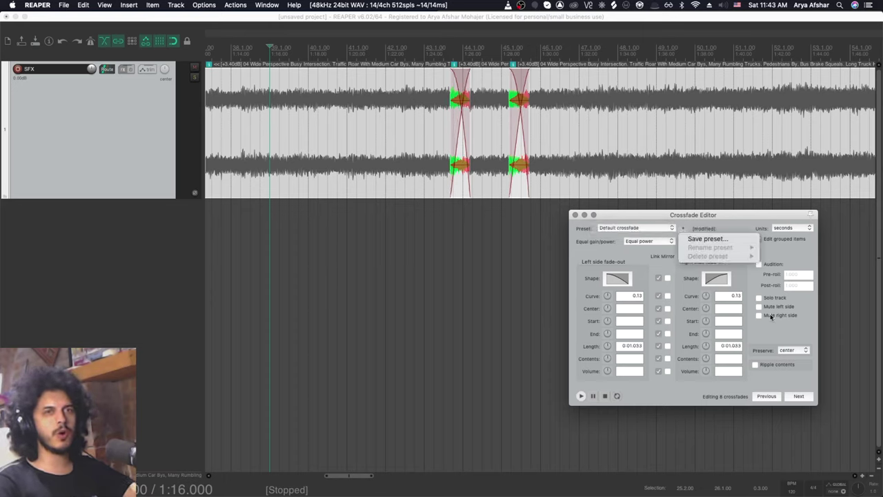
click(777, 324)
click(758, 263)
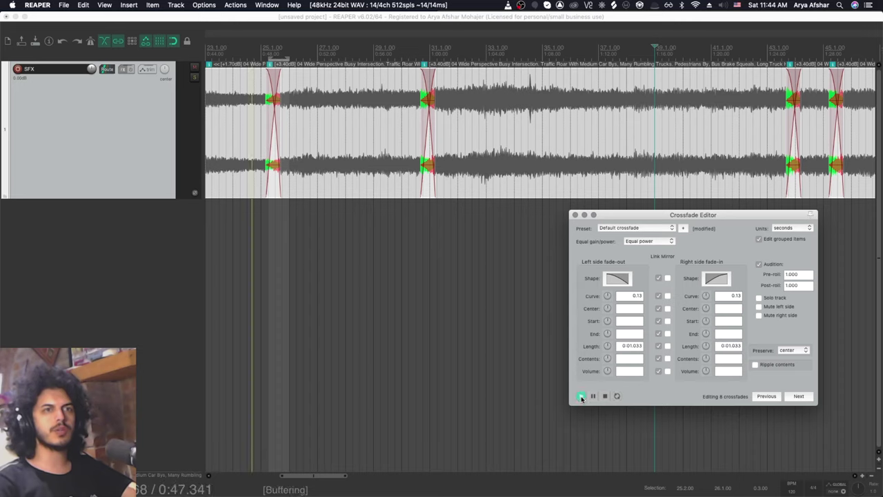
click(581, 397)
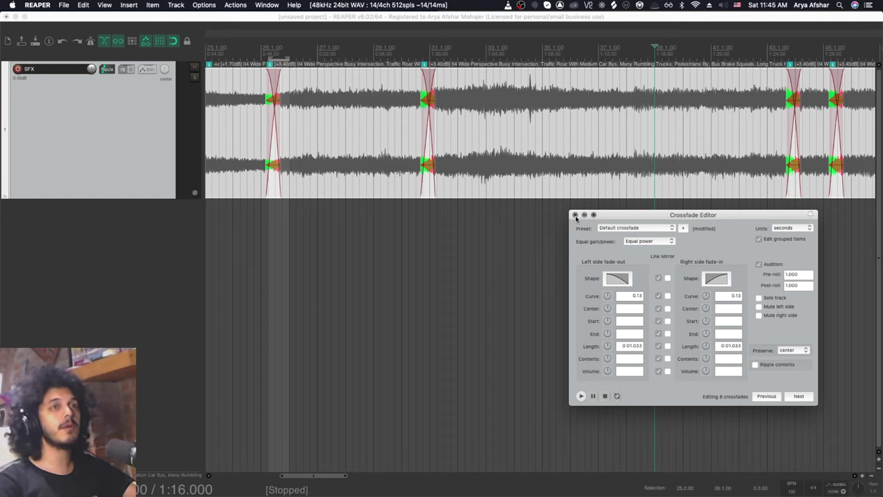
- Close the crossfade editor and split the ambience item into separate spaced pieces
click(576, 216)
scroll(460, 263, down, 5)
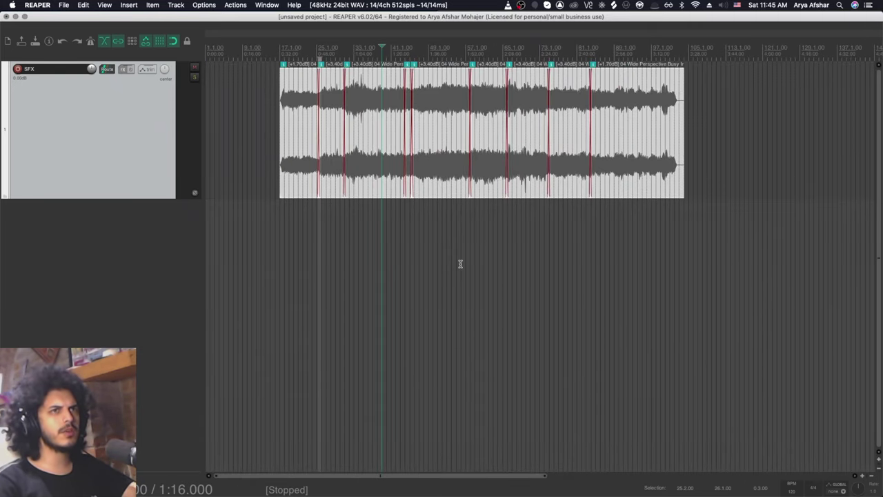
key(ctrl+shift+s)
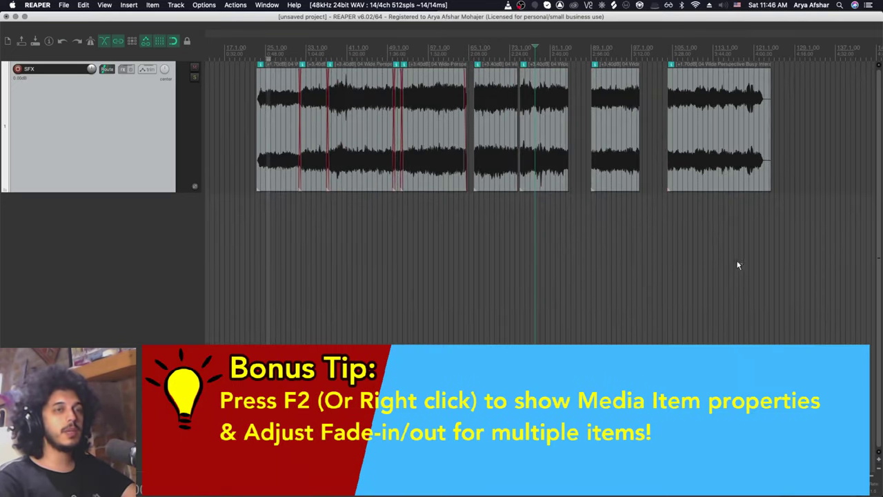
- Set fade-in and fade-out to 1 second in the four right-hand items' properties
drag(738, 264, 494, 115)
key(F2)
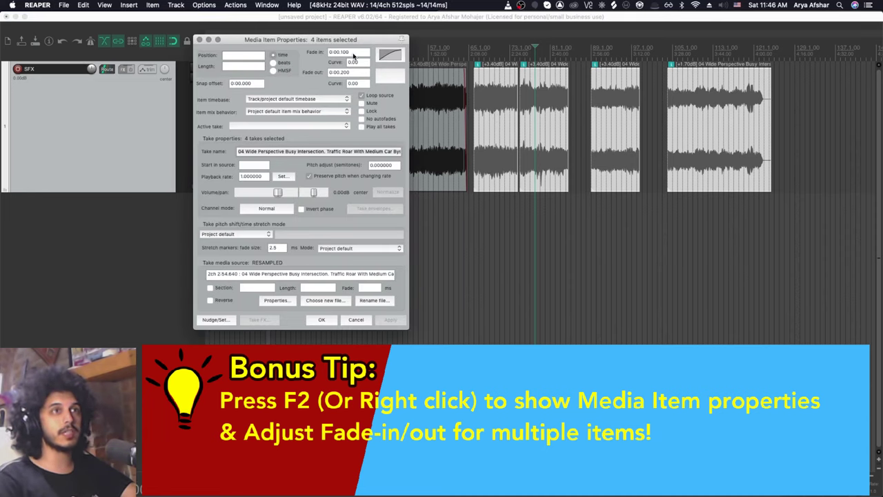
text(1)
key(Tab)
text(1)
click(391, 319)
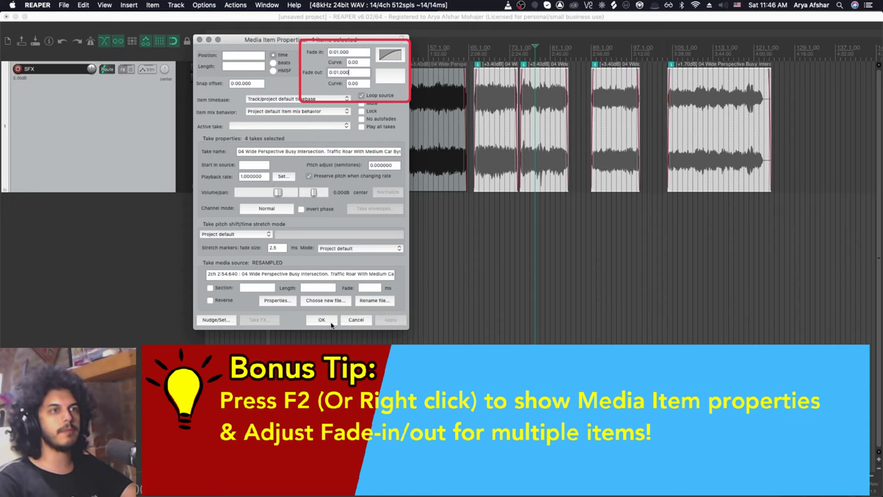
click(321, 319)
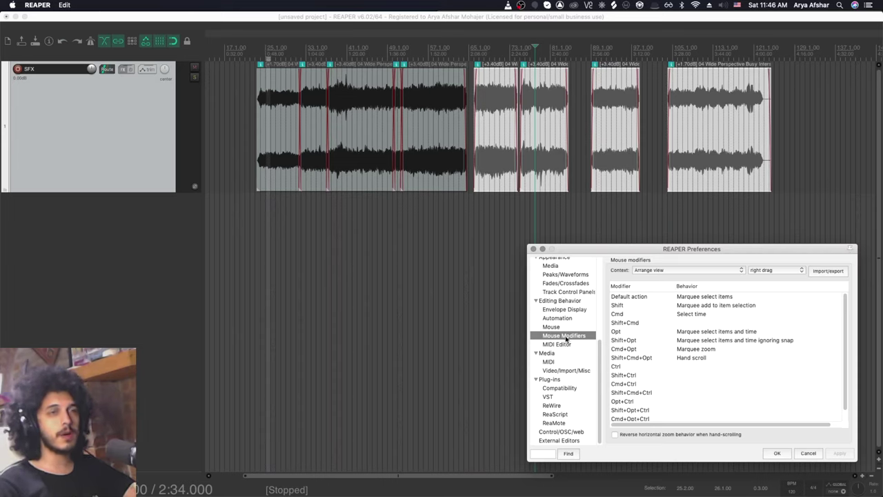
- Set the mouse modifier context to Media item fade/autocrossfade
click(659, 271)
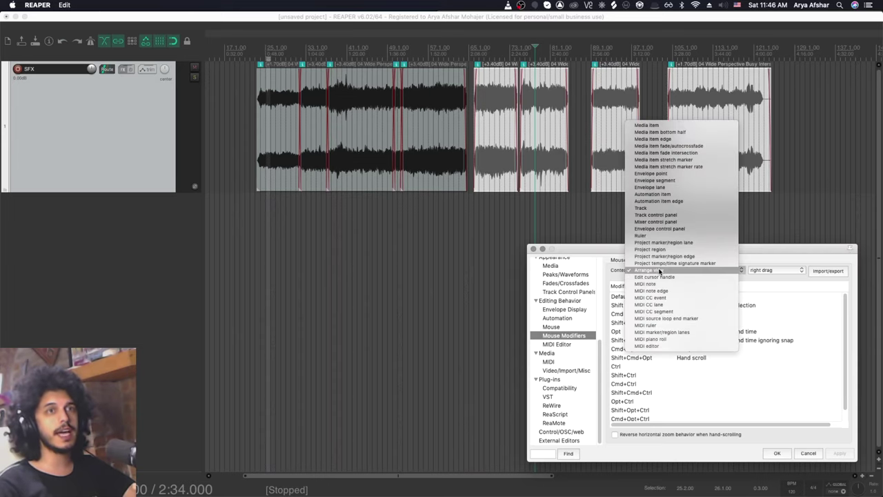
click(683, 146)
scroll(683, 148, up, 8)
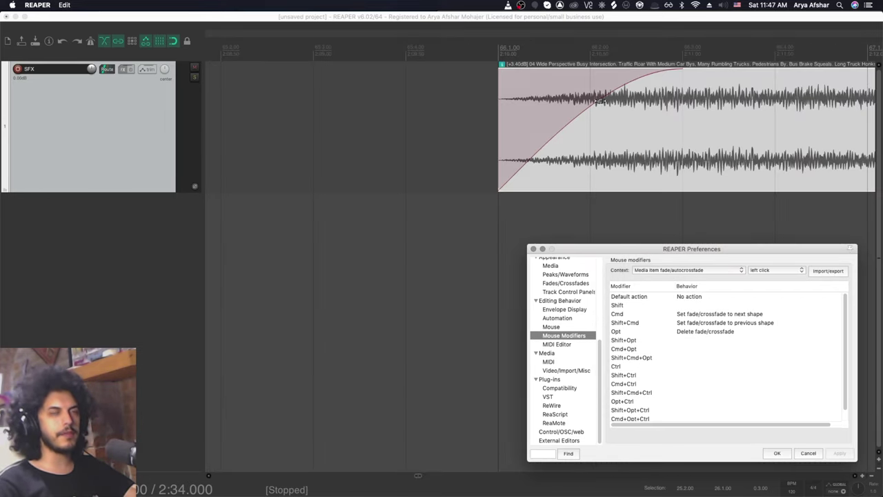
- Cycle the last item's fade-in through slow-start, S-curve, linear and fast-start shapes, then delete it
super+click(636, 132)
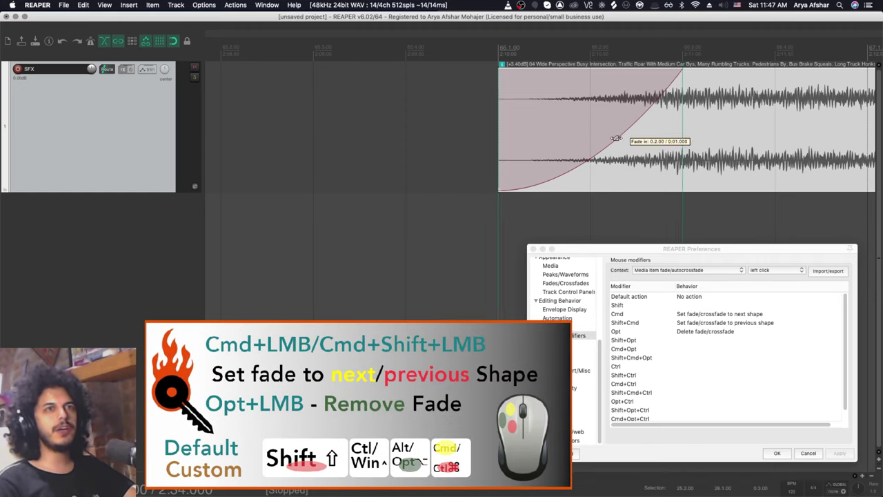
super+click(612, 135)
super+click(552, 102)
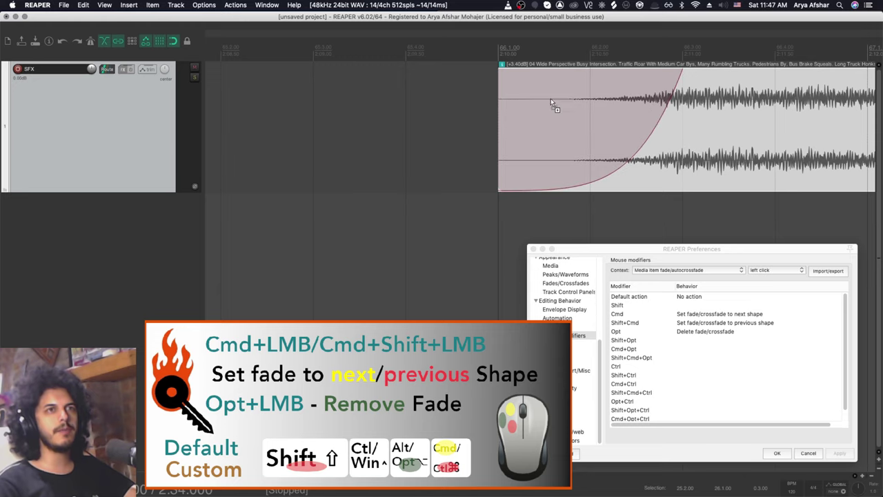
super+click(673, 87)
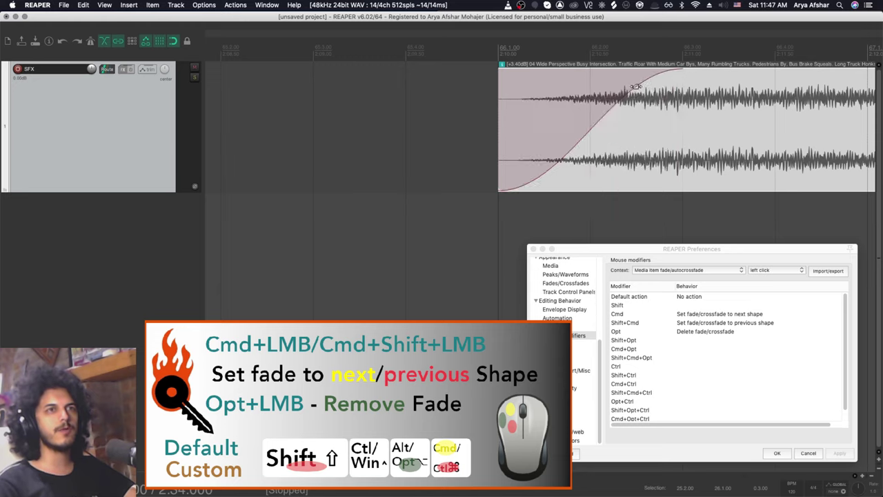
super+click(642, 88)
super+click(590, 122)
super+click(607, 119)
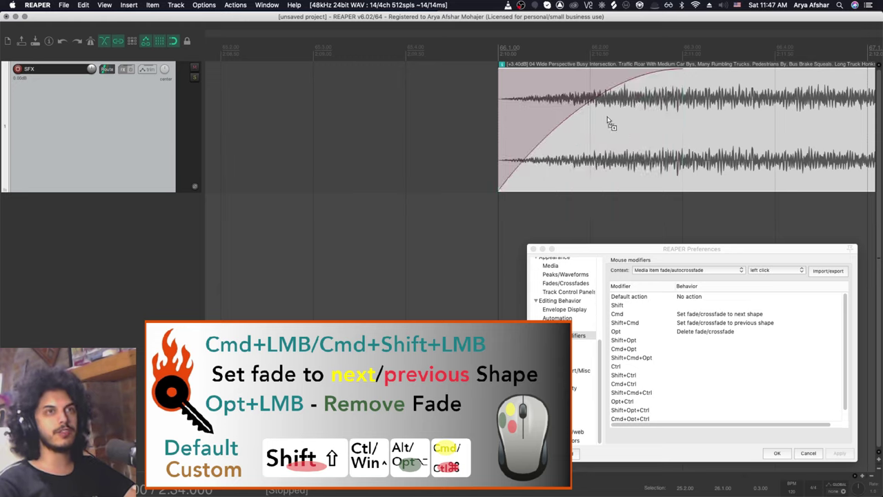
super+click(583, 110)
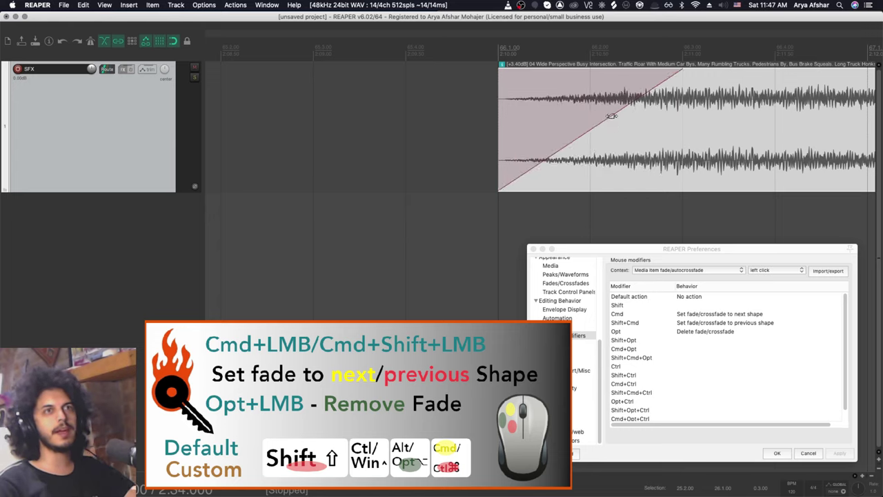
super+click(612, 116)
super+click(609, 121)
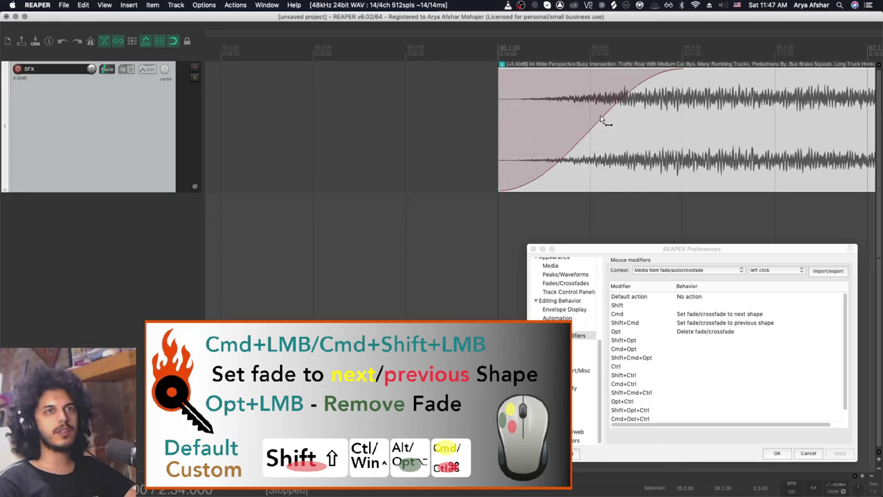
alt+click(599, 116)
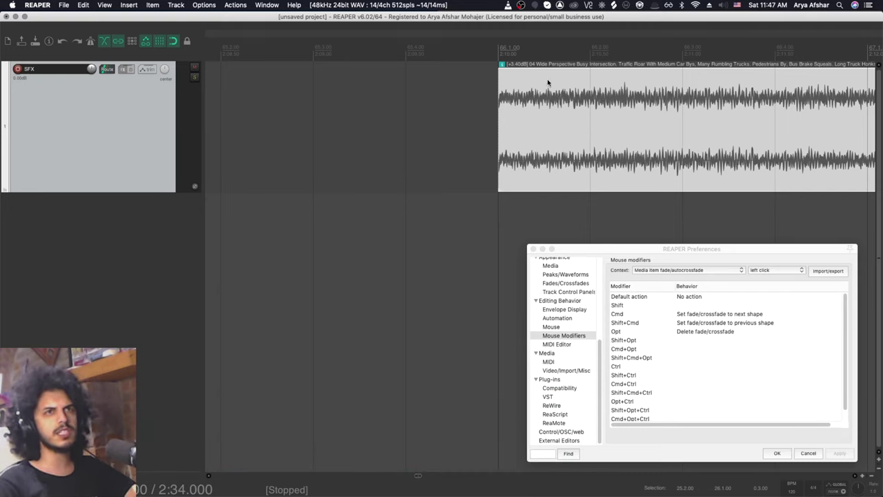
- Draw a fade-in, list the left-drag fade behaviours, and lengthen the second item's fade-in
drag(499, 69, 607, 103)
click(776, 270)
click(776, 276)
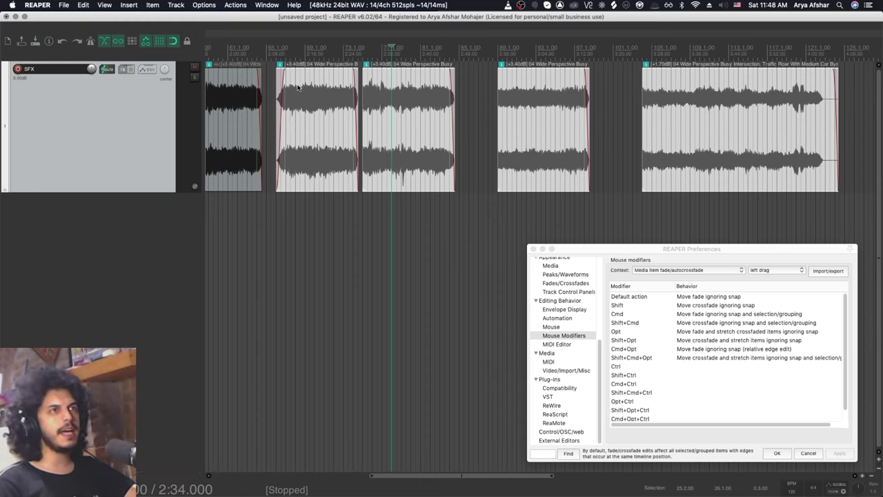
mouse_move(295, 86)
mouse_down()
mouse_move(331, 87)
mouse_move(306, 87)
mouse_up()
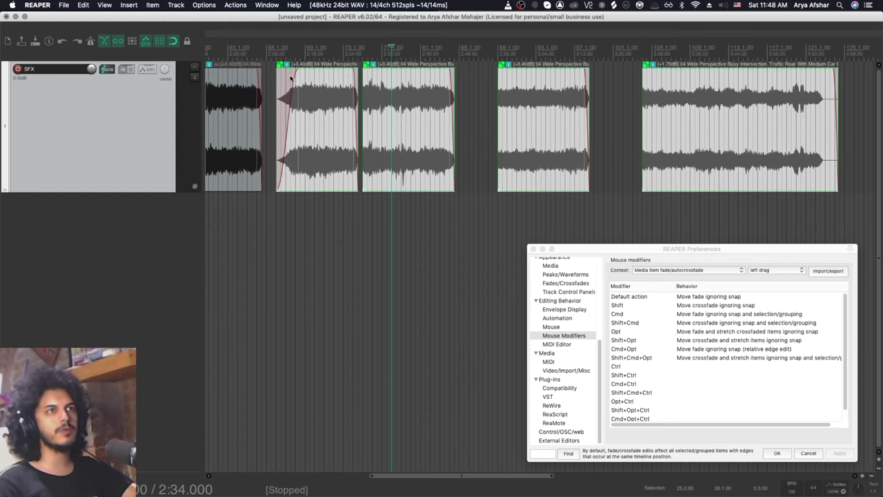
drag(291, 77, 321, 72)
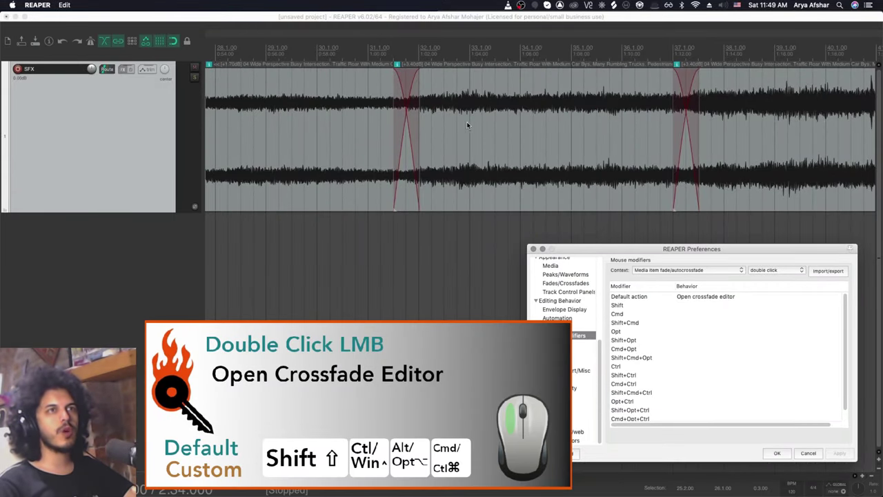
double_click(407, 109)
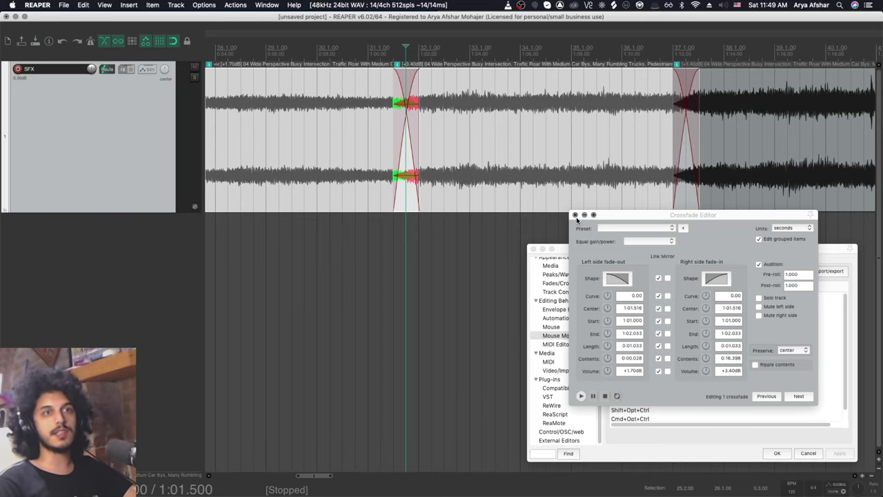
click(575, 215)
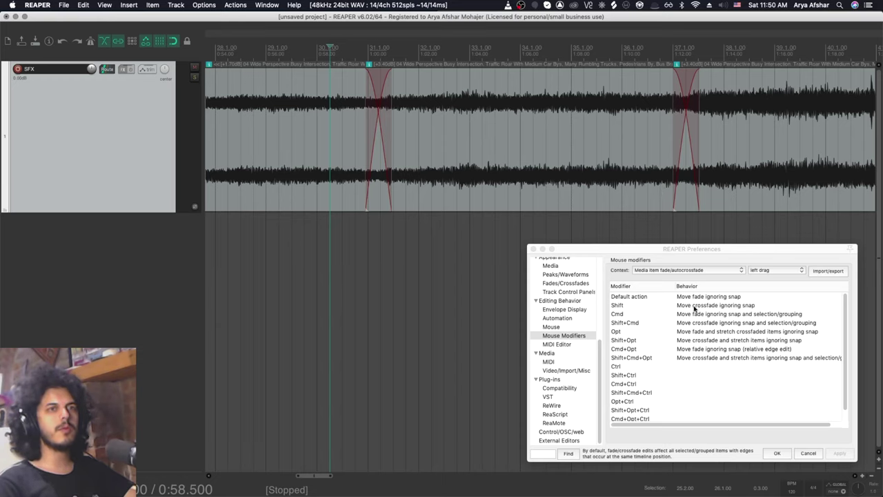
- Choose Media item fade intersection context, cycle the first crossfade's shapes, and list its left-drag actions
click(670, 271)
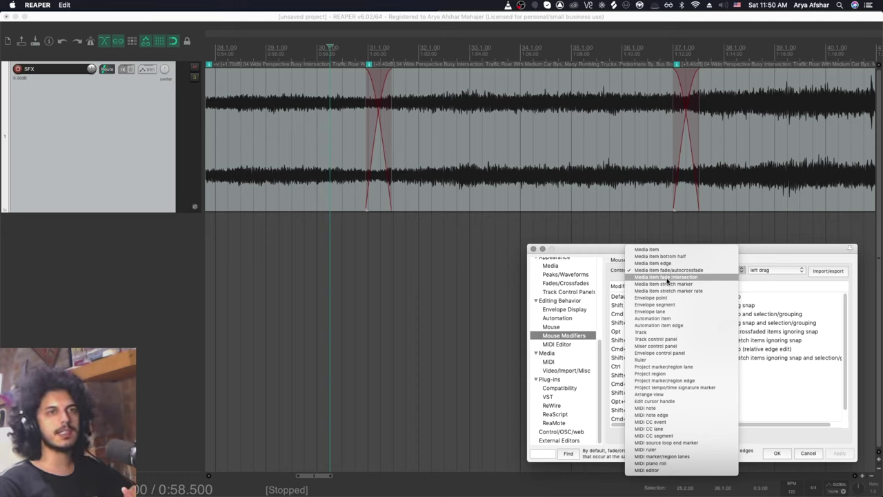
click(667, 278)
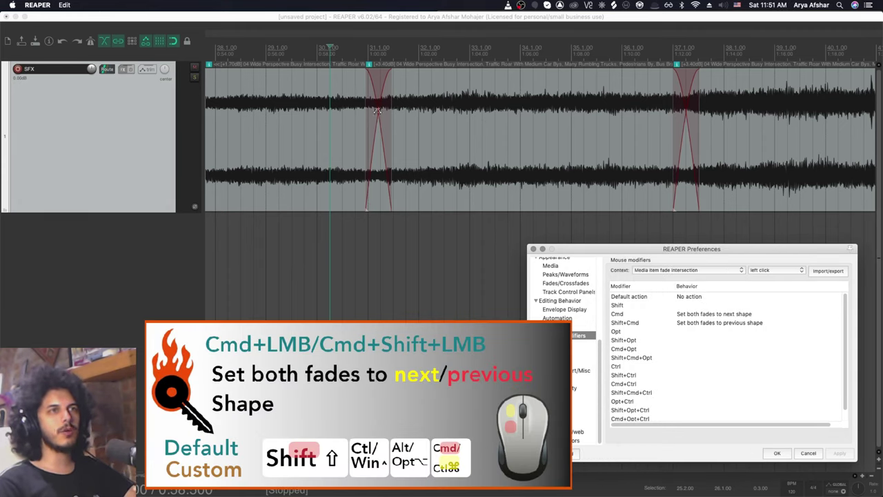
super+click(376, 110)
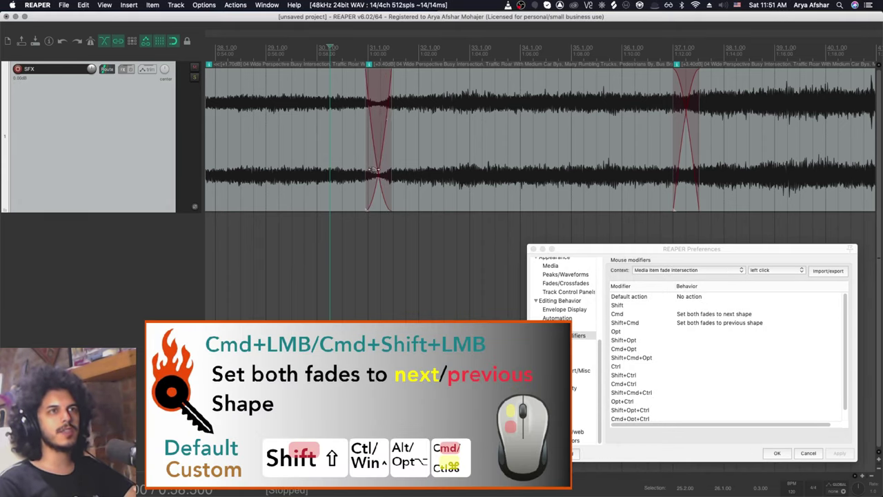
super+click(380, 176)
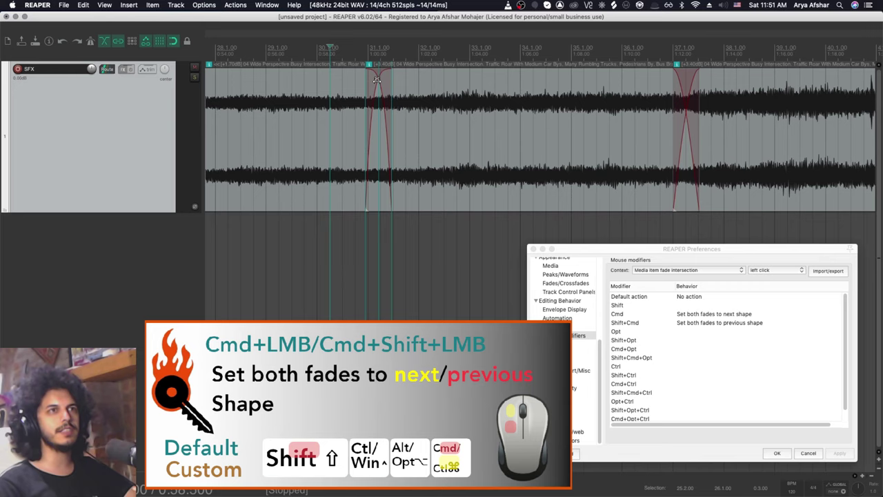
super+click(377, 80)
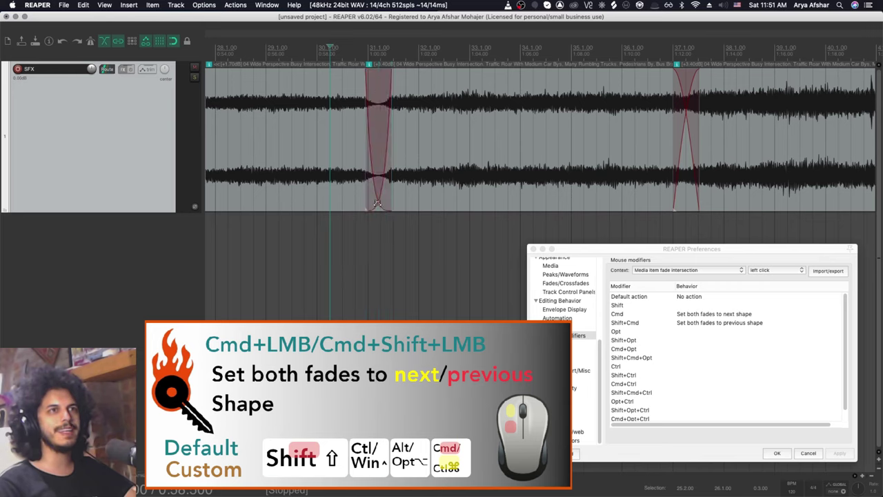
super+click(378, 204)
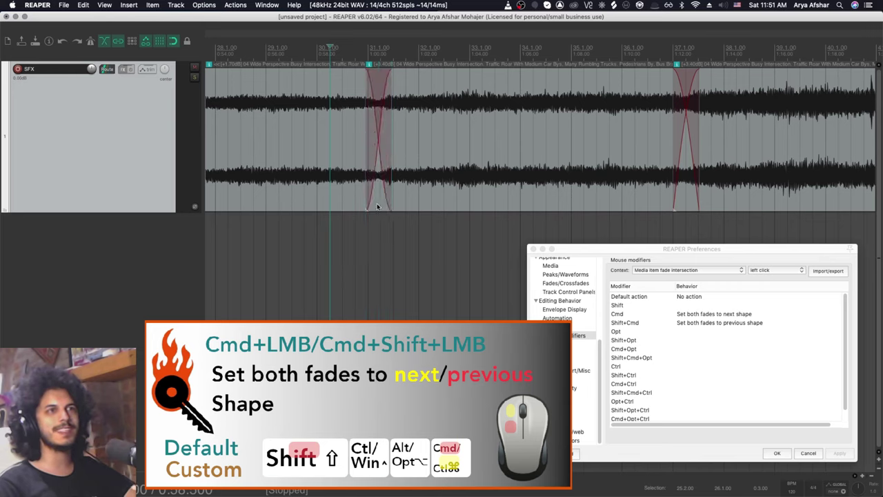
click(776, 270)
click(769, 278)
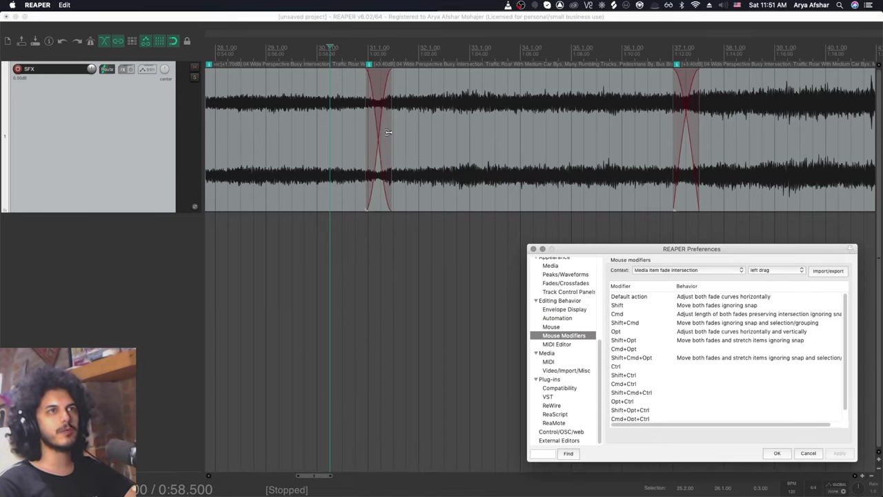
- Bend the first crossfade's curves horizontally, then move it left so the neighbouring items stretch
click(378, 114)
scroll(378, 114, up, 3)
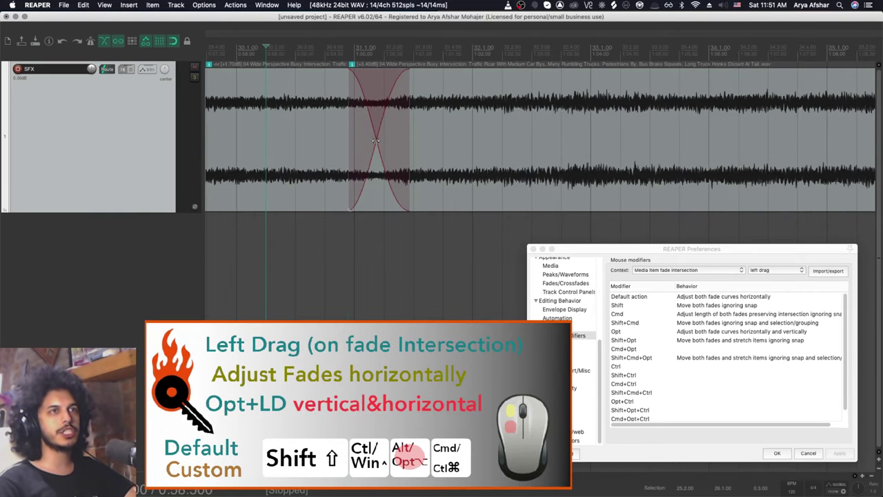
drag(376, 141, 414, 124)
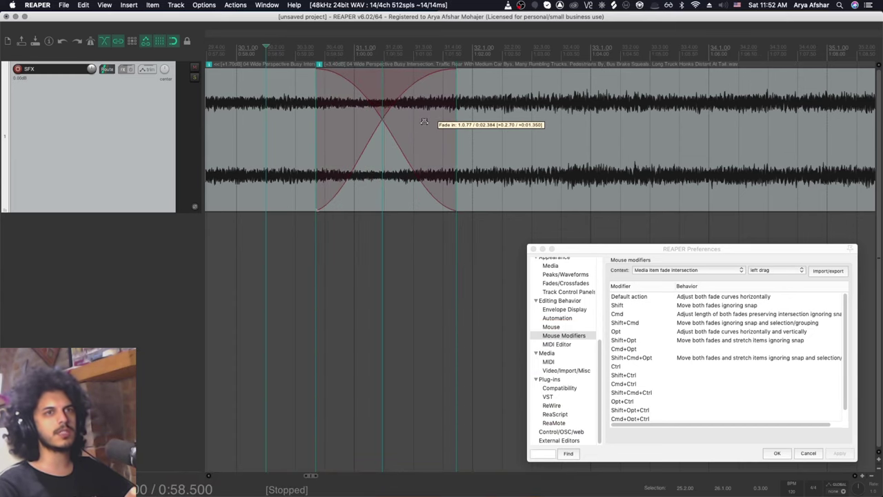
scroll(414, 124, down, 5)
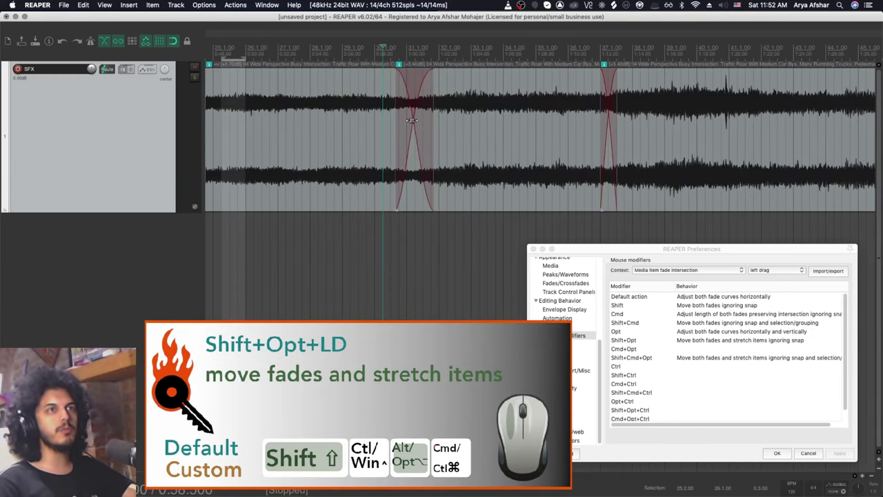
drag(412, 121, 407, 142)
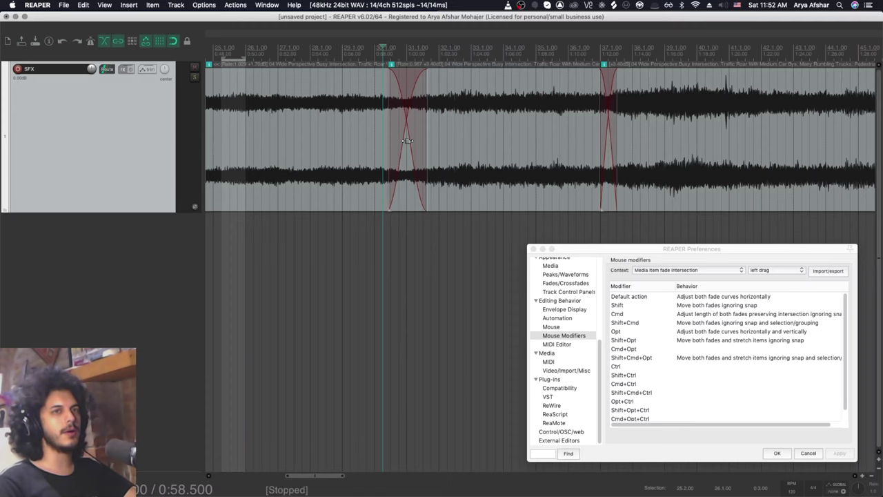
- Reset the first crossfade to default and select the middle Soccer Game item
alt+double_click(407, 142)
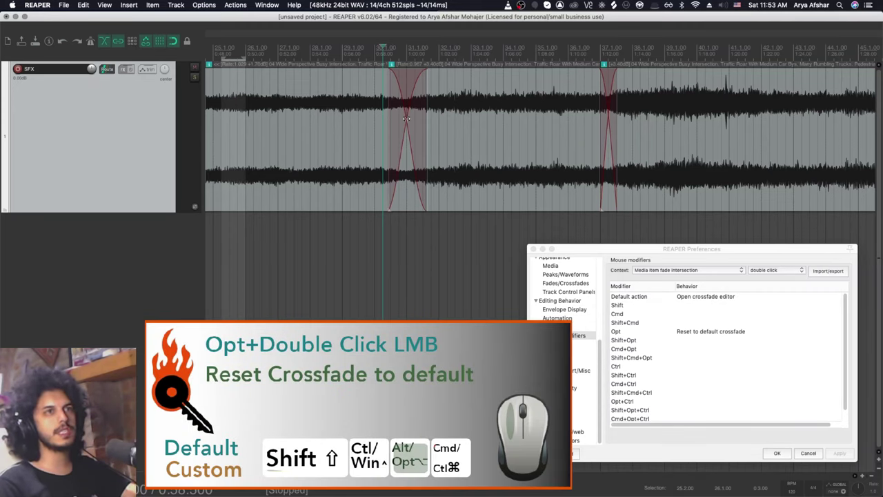
click(408, 119)
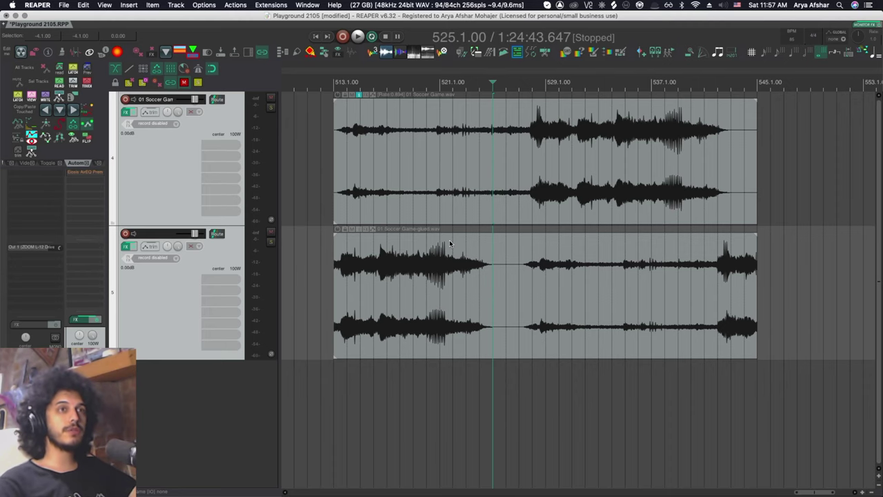
- Fade the upper Soccer Game item in up to the edit point and out from a later point
click(445, 151)
click(439, 129)
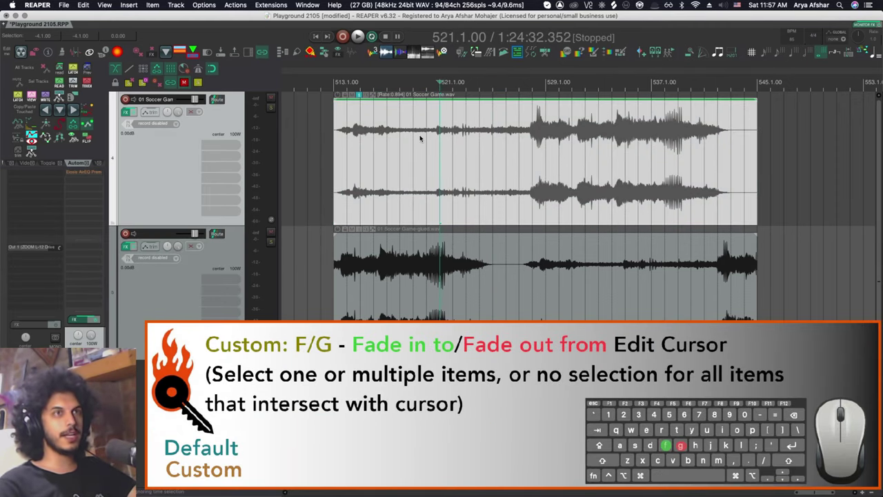
key(f)
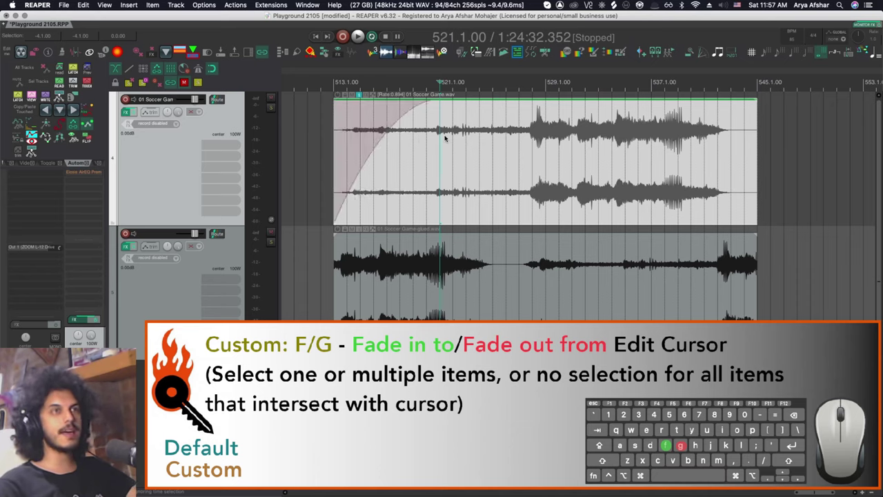
click(583, 142)
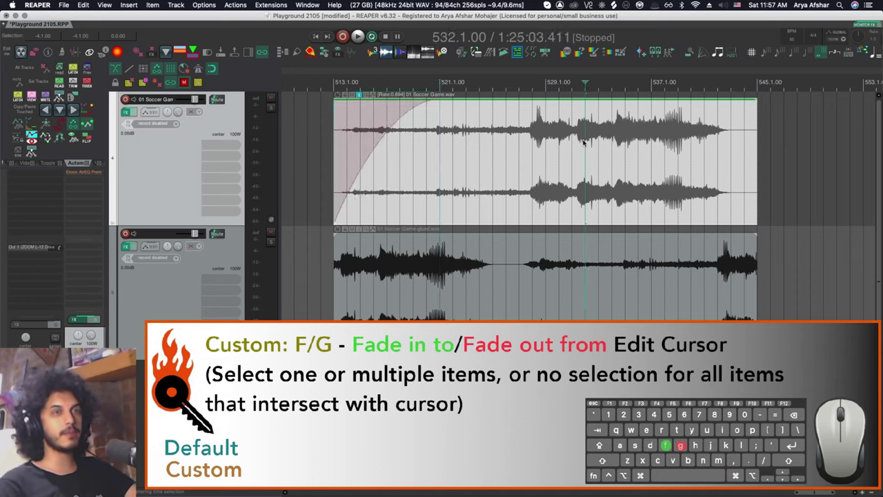
key(g)
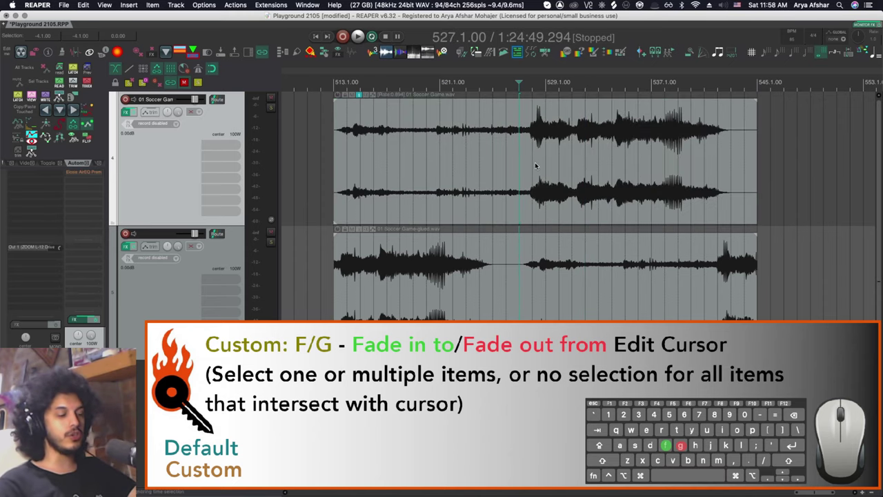
- Fade both items in, add a fade-out from 534.1.00 to their end, then remove the fades
key(f)
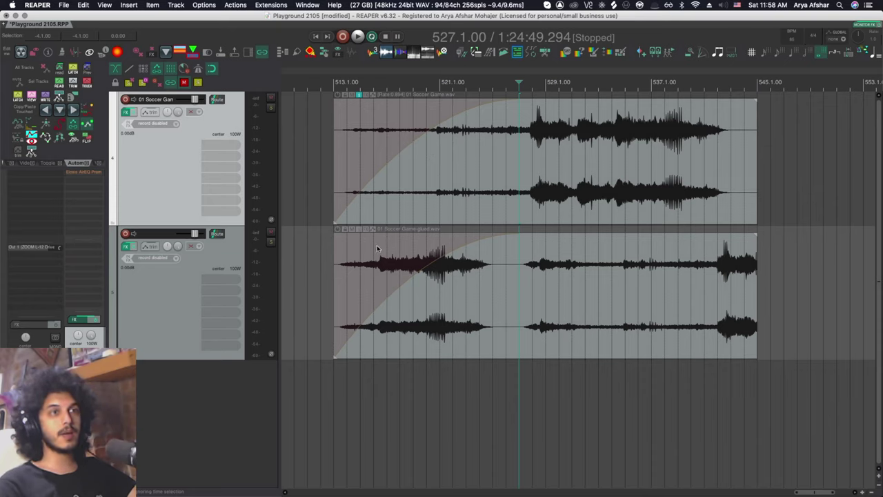
click(612, 418)
key(o)
key(super+f)
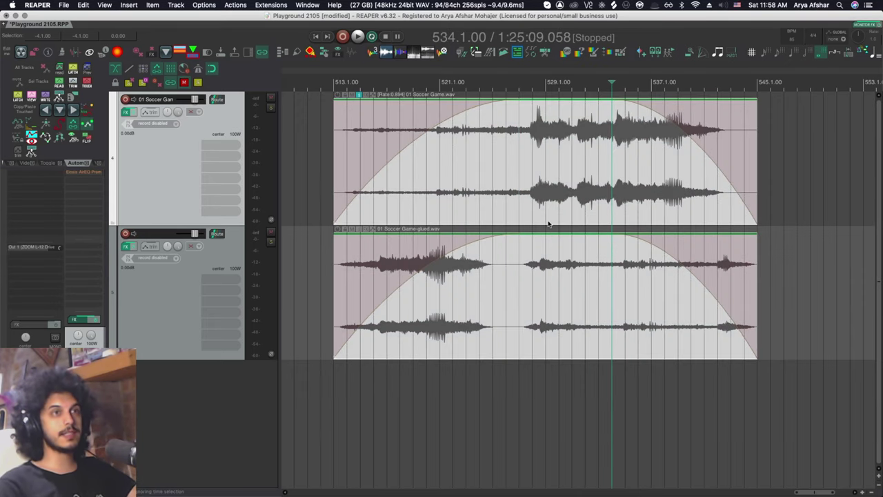
- Clear both items' fades, undo the glue to restore separate segments, and open then close the Crossfade Editor
key(super+f)
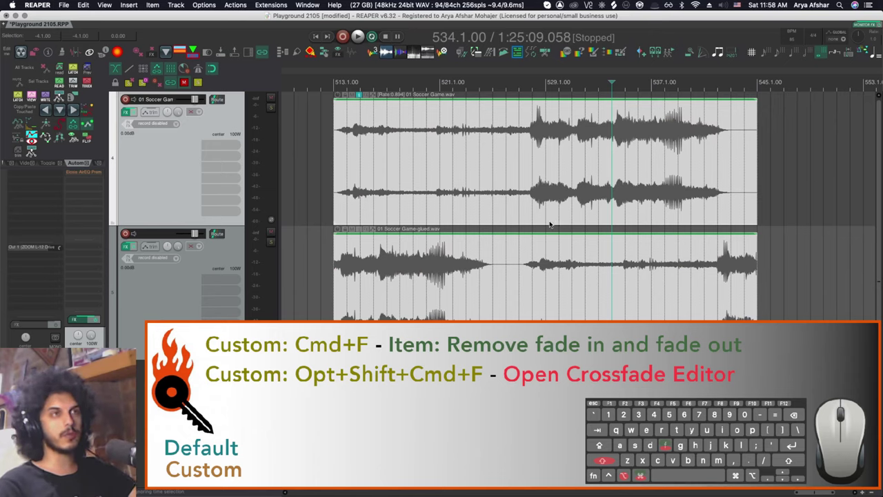
key(super+z)
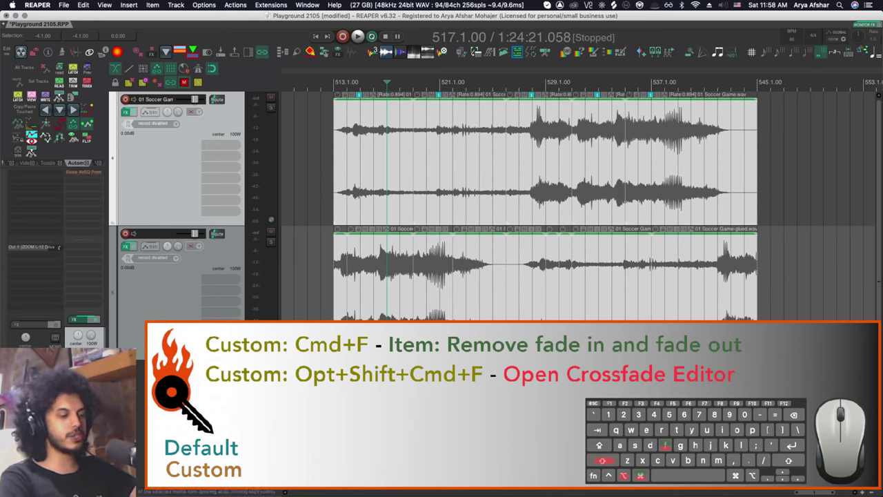
key(alt+shift+super+f)
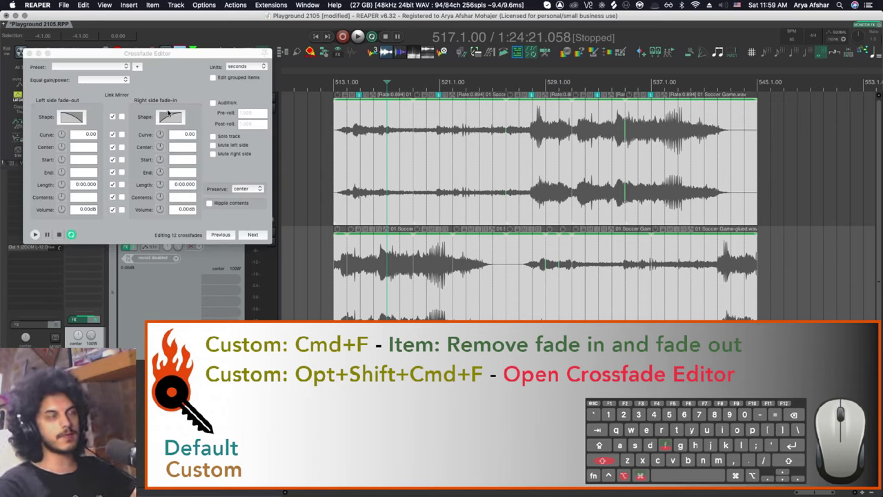
click(176, 118)
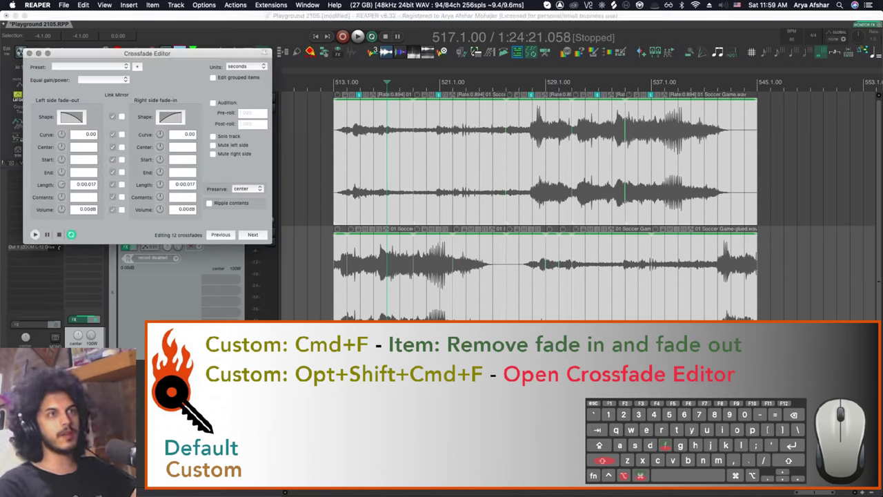
key(alt+shift+super+f)
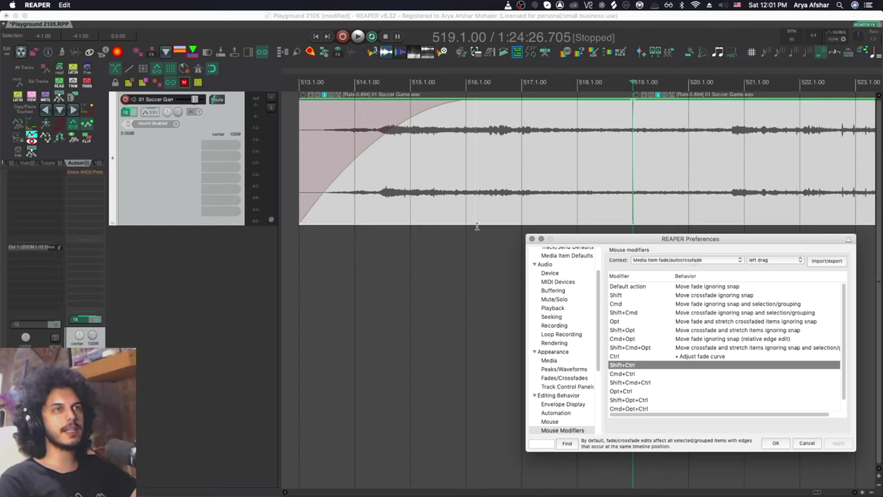
- Assign Ctrl+left drag to Adjust fade curve and bend the item's fade-in curve
click(683, 357)
mouse_move(711, 403)
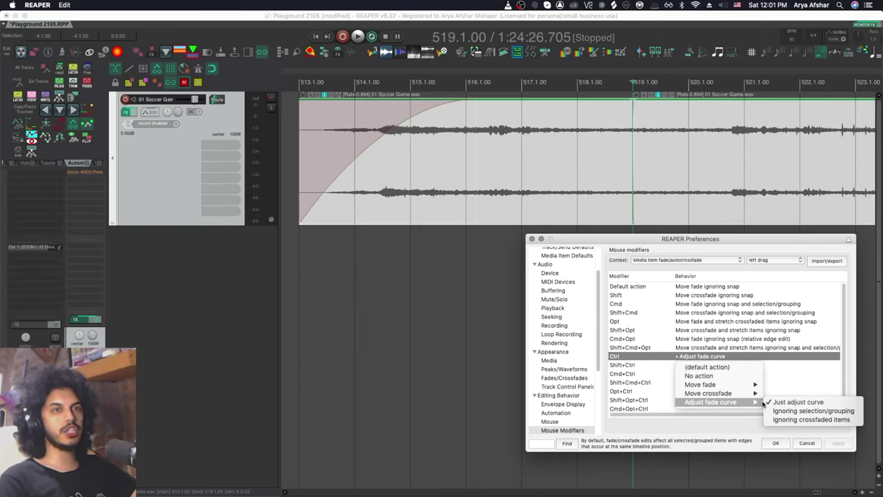
click(463, 299)
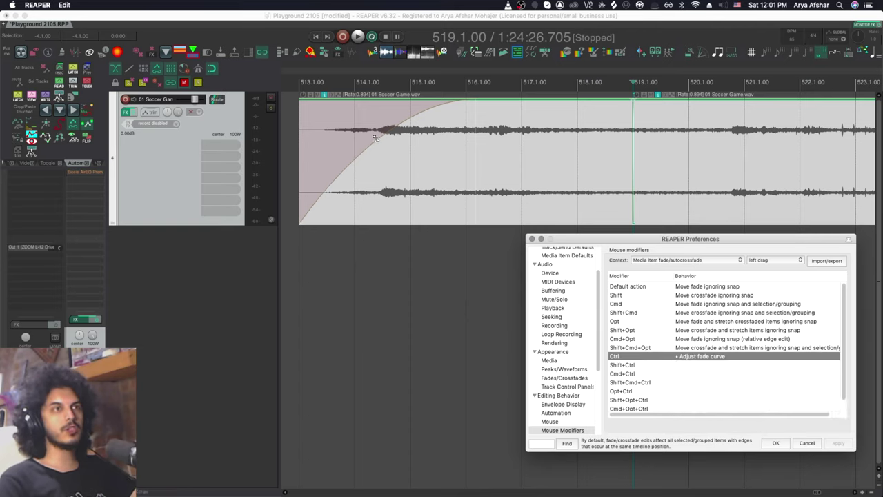
drag(375, 138, 397, 173)
click(407, 163)
- Cycle the fade-in through shapes with Ctrl+G, then bend the straight fade into a convex curve
key(ctrl+g)
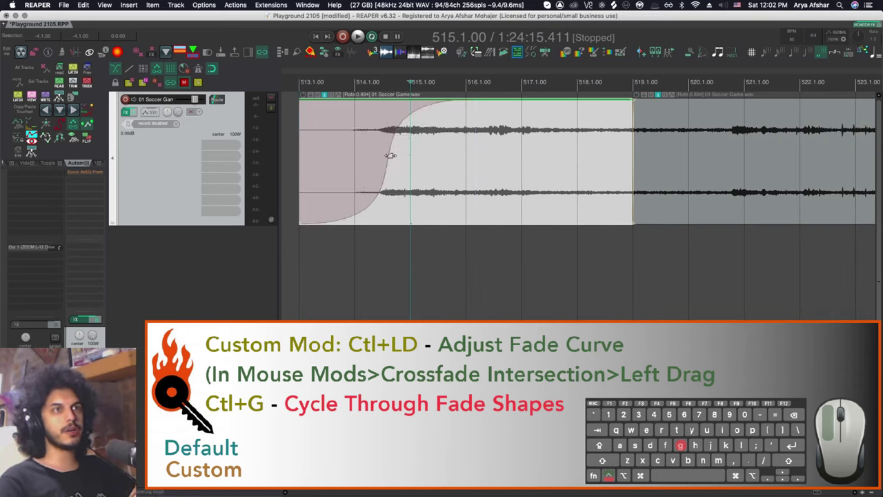
key(Home)
drag(389, 162, 400, 192)
key(ctrl+g)
key(ctrl+g)
key(ctrl+g)
key(ctrl+g)
key(ctrl+g)
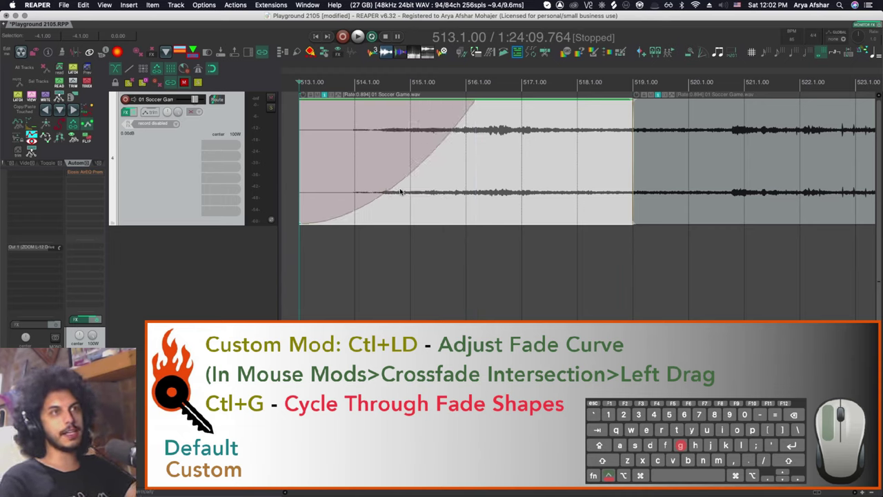
key(ctrl+g)
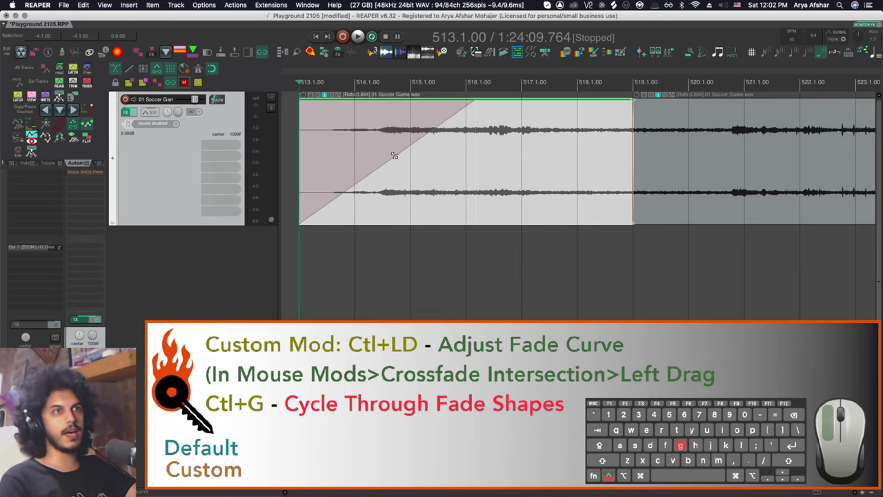
drag(394, 156, 318, 174)
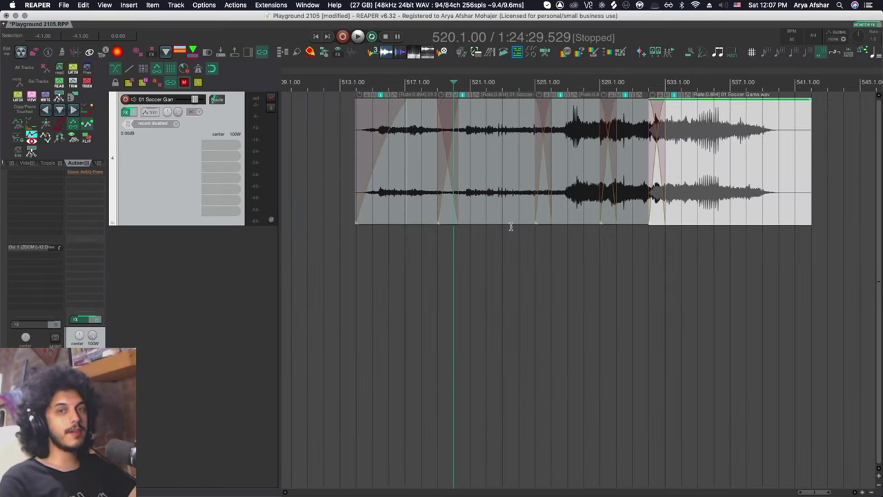
- Select all Soccer Game items and cycle their crossfades to curved shapes with Ctrl+X
drag(418, 264, 709, 173)
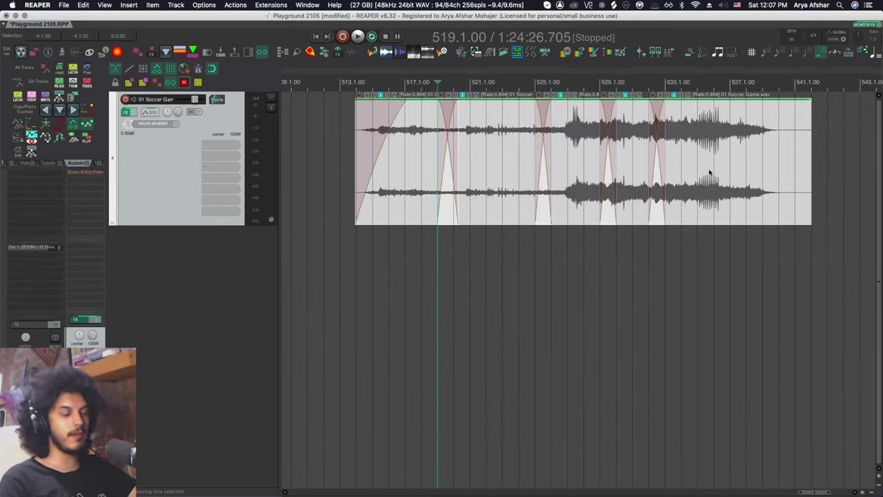
key(ctrl+x)
key(ctrl+x)
key(ctrl+x)
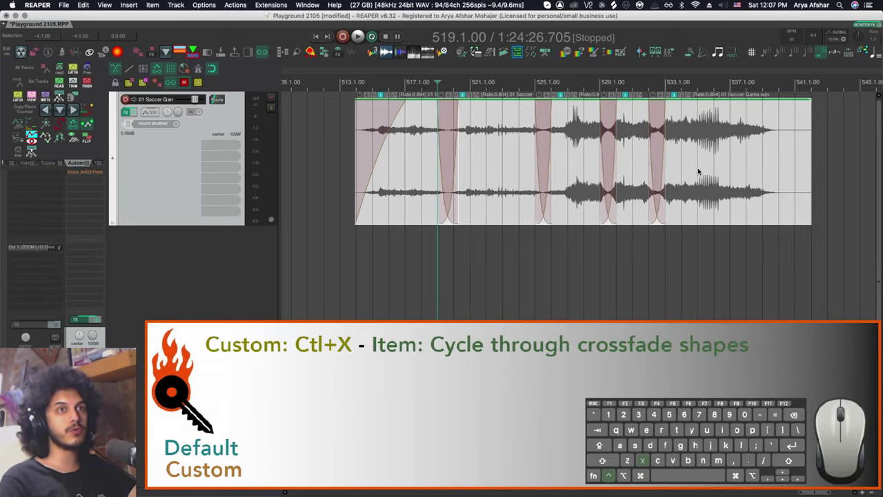
key(ctrl+x)
key(ctrl+x)
key(ctrl+x)
key(ctrl+x)
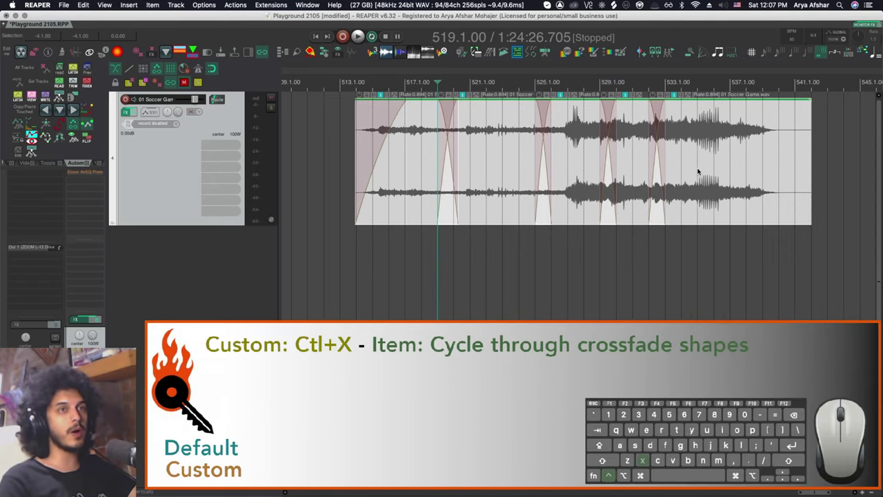
key(ctrl+x)
key(ctrl+x)
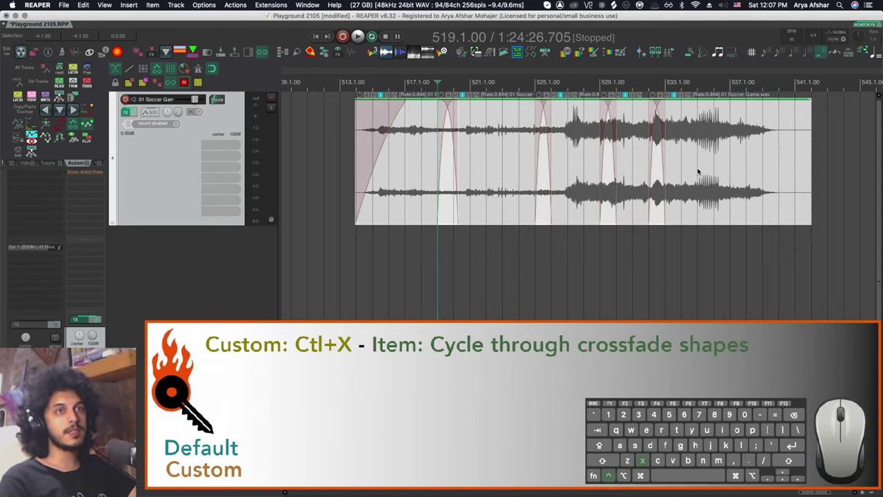
key(super+comma)
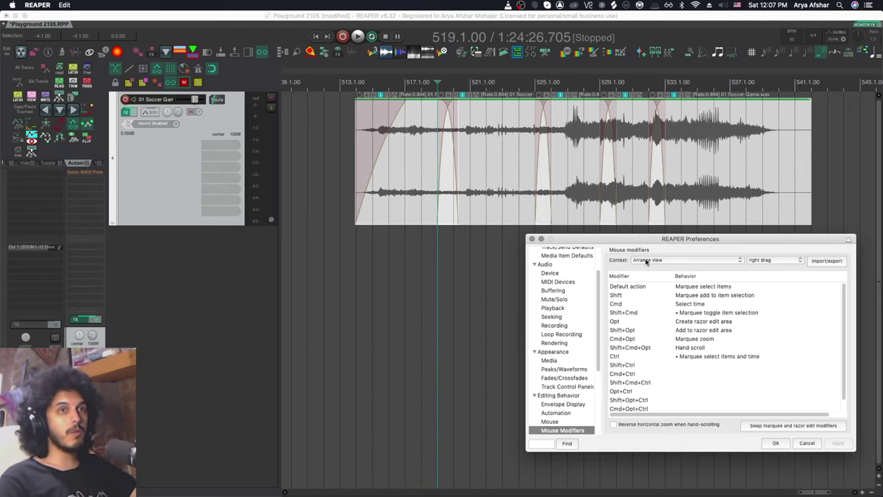
- Pick the Media item edge context, then trim the item's start to 515.1.00, keeping fade-in length
click(646, 261)
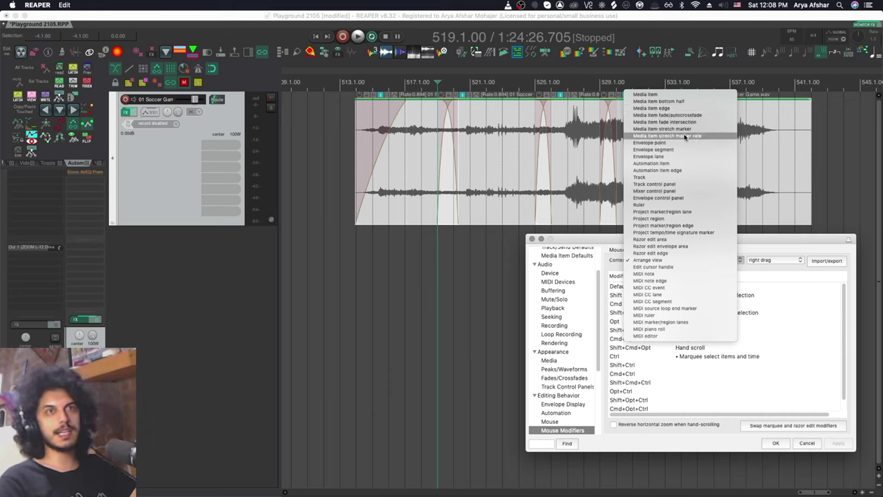
click(658, 109)
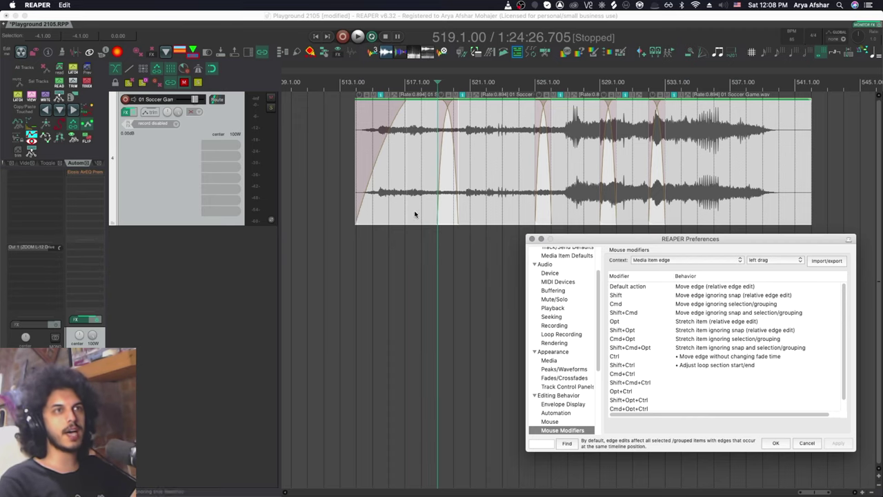
click(373, 180)
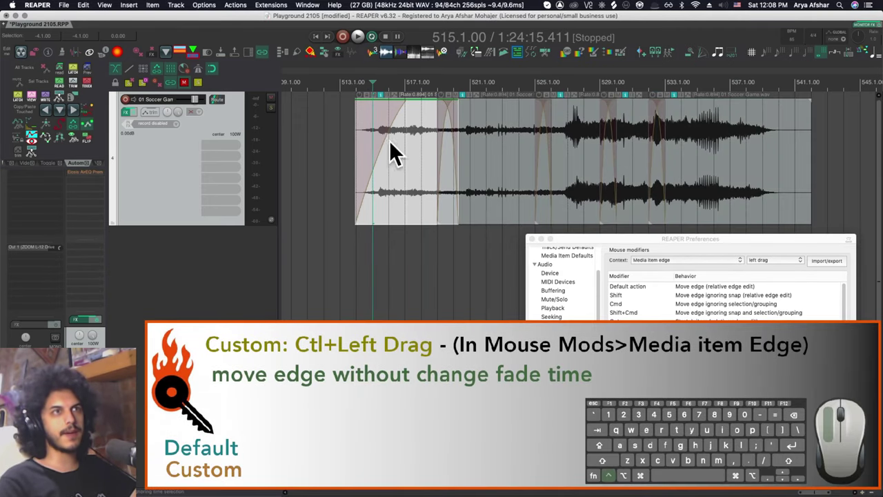
mouse_move(355, 215)
mouse_down()
mouse_move(376, 215)
mouse_move(321, 216)
mouse_move(376, 216)
mouse_move(292, 212)
mouse_move(402, 215)
mouse_move(292, 214)
mouse_move(342, 211)
mouse_up()
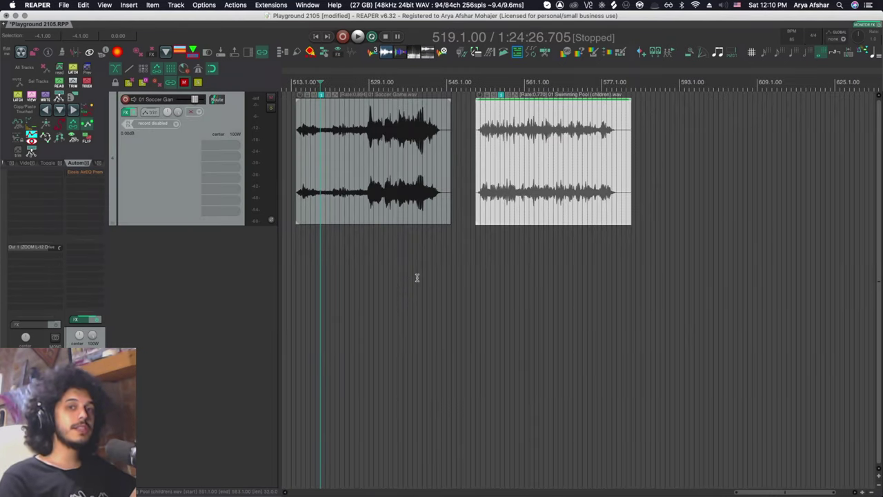
- Show Media Item Defaults: 0:00.038 automatic fades and 0:00.010 crossfade on split
scroll(417, 277, up, 5)
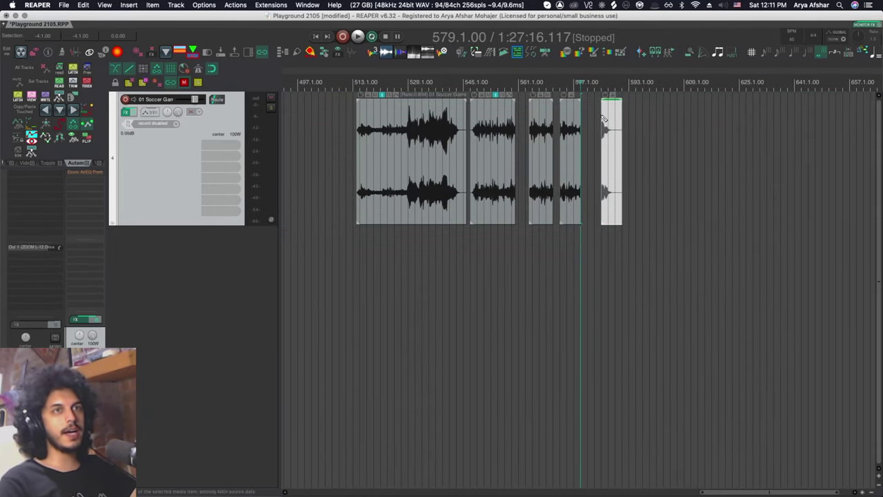
scroll(605, 119, up, 10)
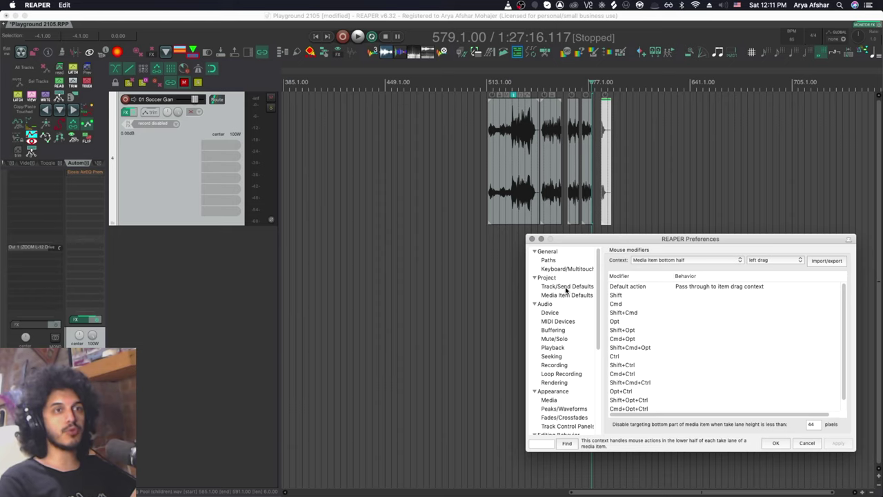
click(566, 295)
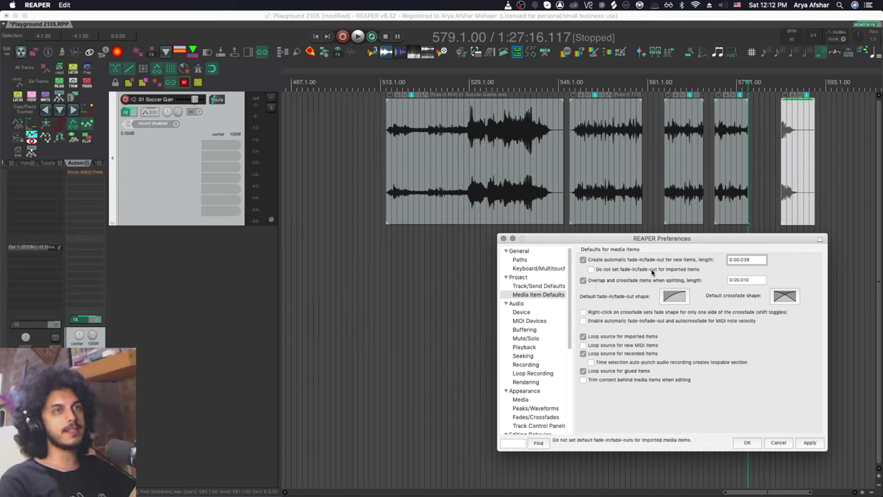
- Split the first Soccer Game item at the edit cursor and select the right-hand piece
click(427, 150)
key(s)
key(s)
key(s)
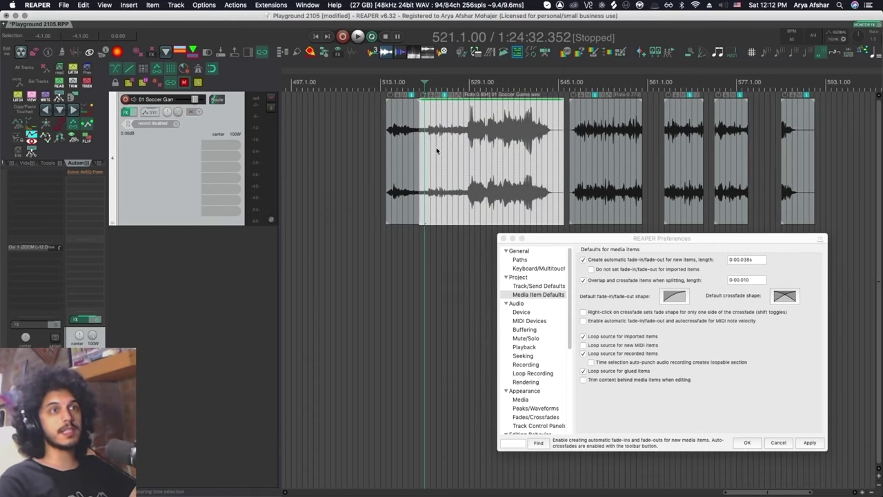
scroll(439, 143, down, 2)
scroll(439, 142, up, 10)
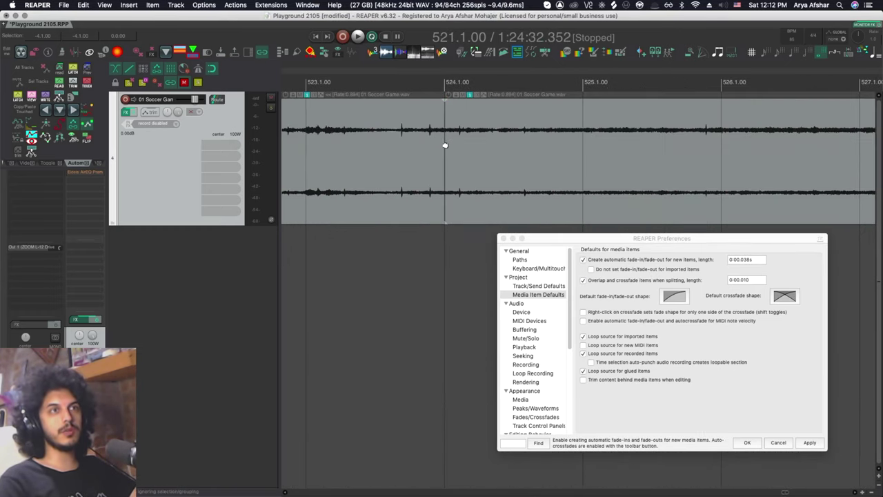
scroll(437, 150, up, 4)
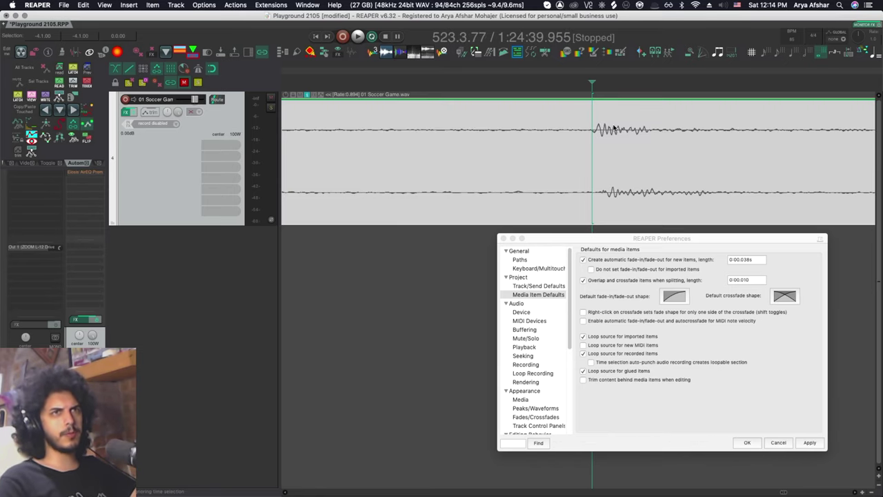
click(603, 139)
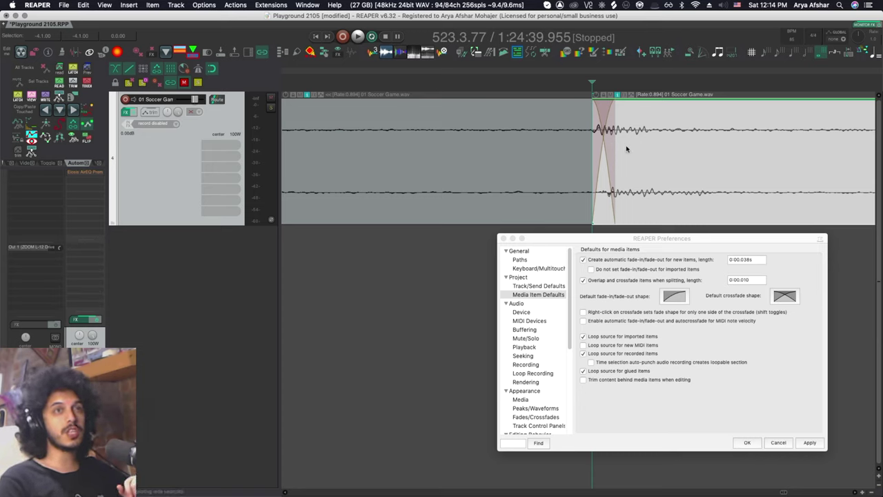
- Split the left item at 523.1.00 and zoom in on the short automatic crossfade
scroll(629, 153, down, 5)
click(357, 127)
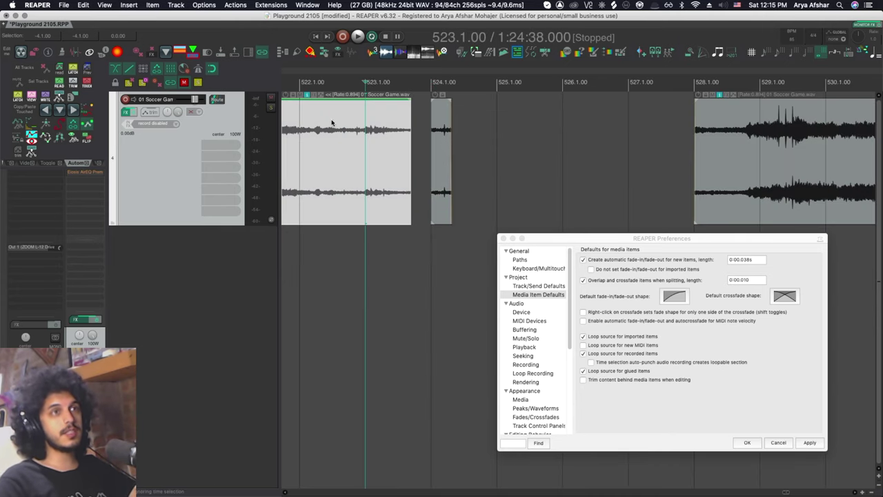
key(s)
scroll(369, 131, up, 6)
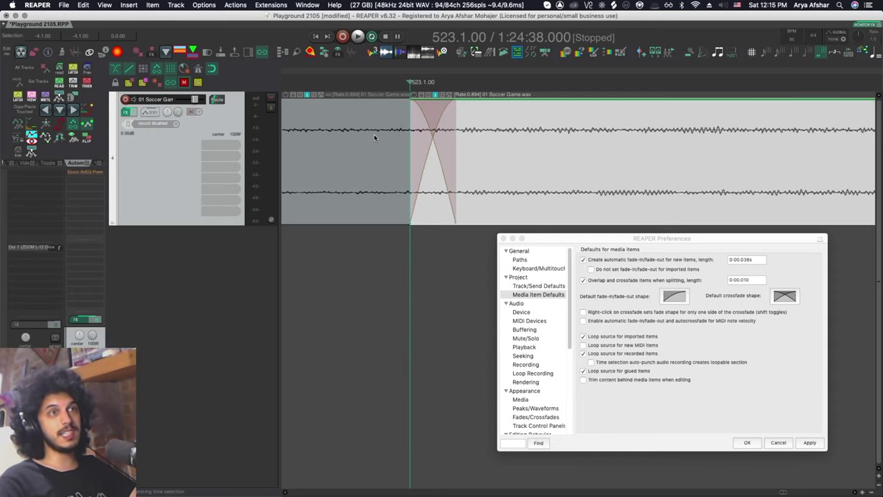
scroll(383, 137, down, 5)
- Select the left part of the split Soccer Game item
click(551, 141)
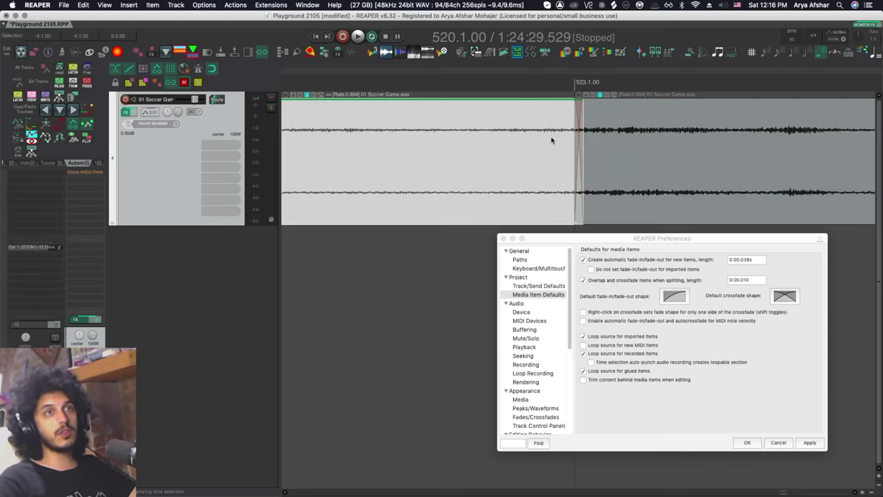